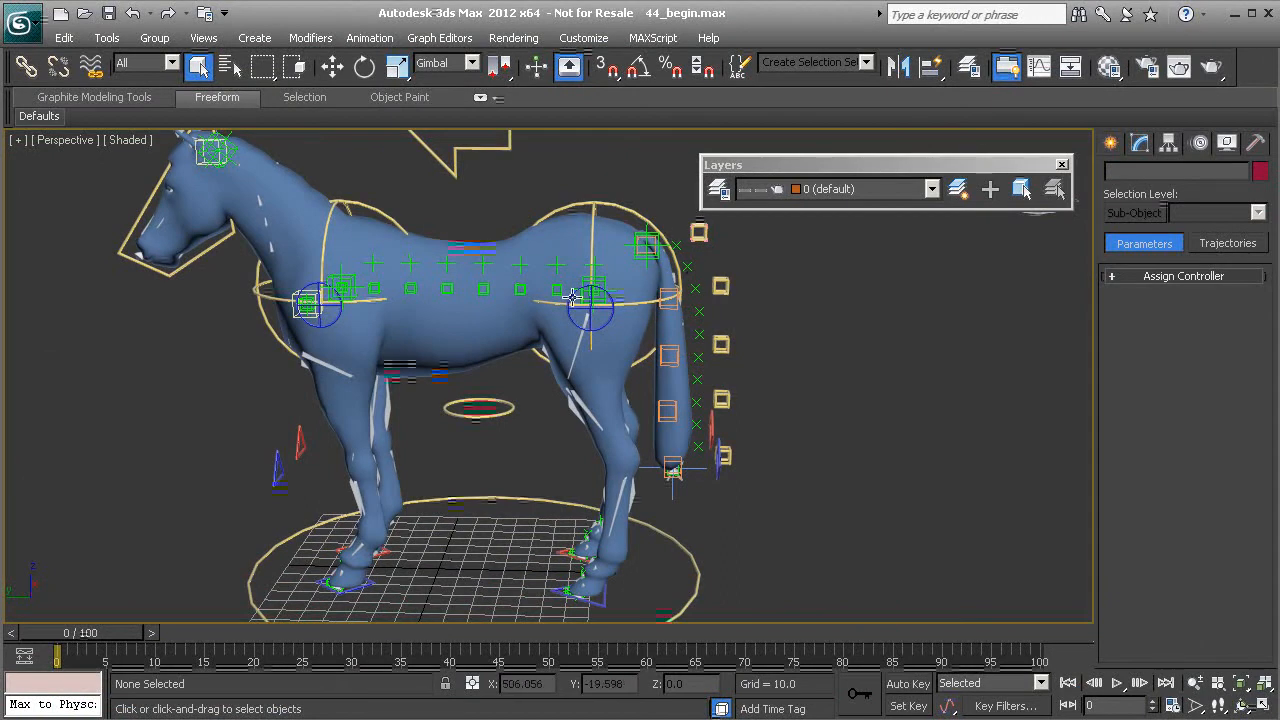
Step: Create a point helper on the ground grid beneath the horse, displayed as a cross without the box
click(1110, 142)
click(1147, 336)
alt+middle_drag(1000, 429, 1000, 505)
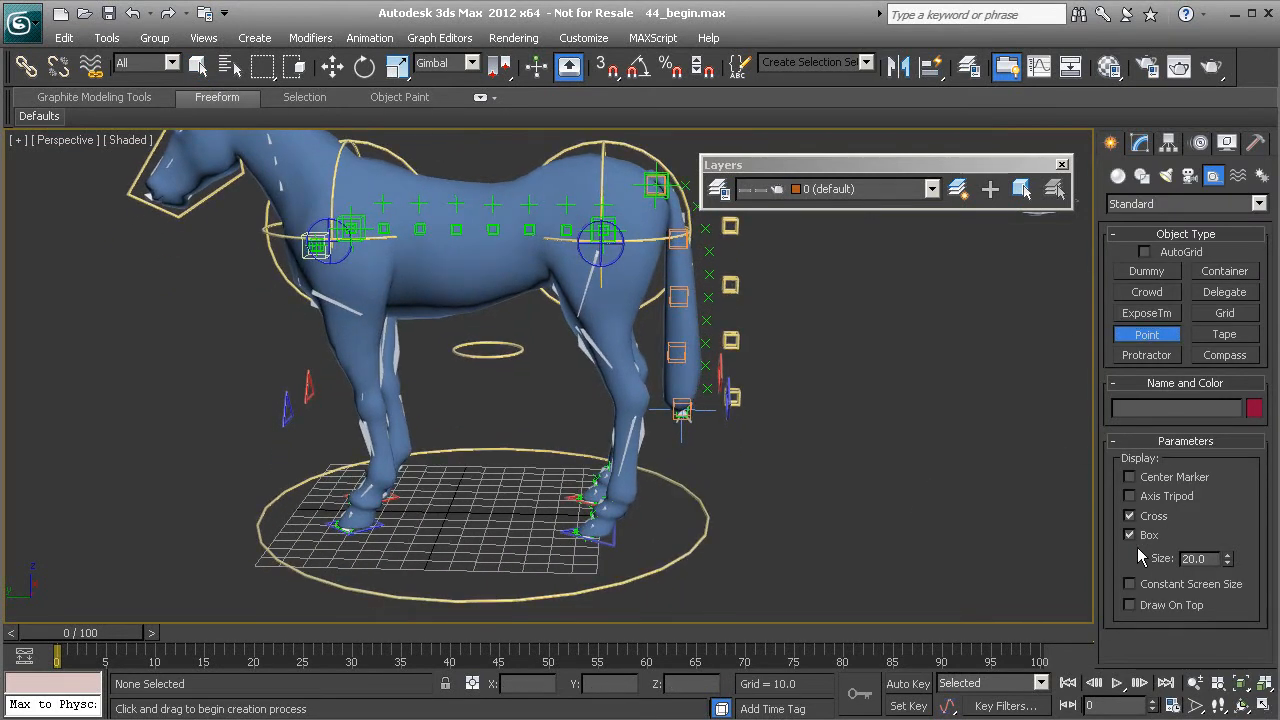
click(1133, 537)
click(466, 496)
right_click(537, 498)
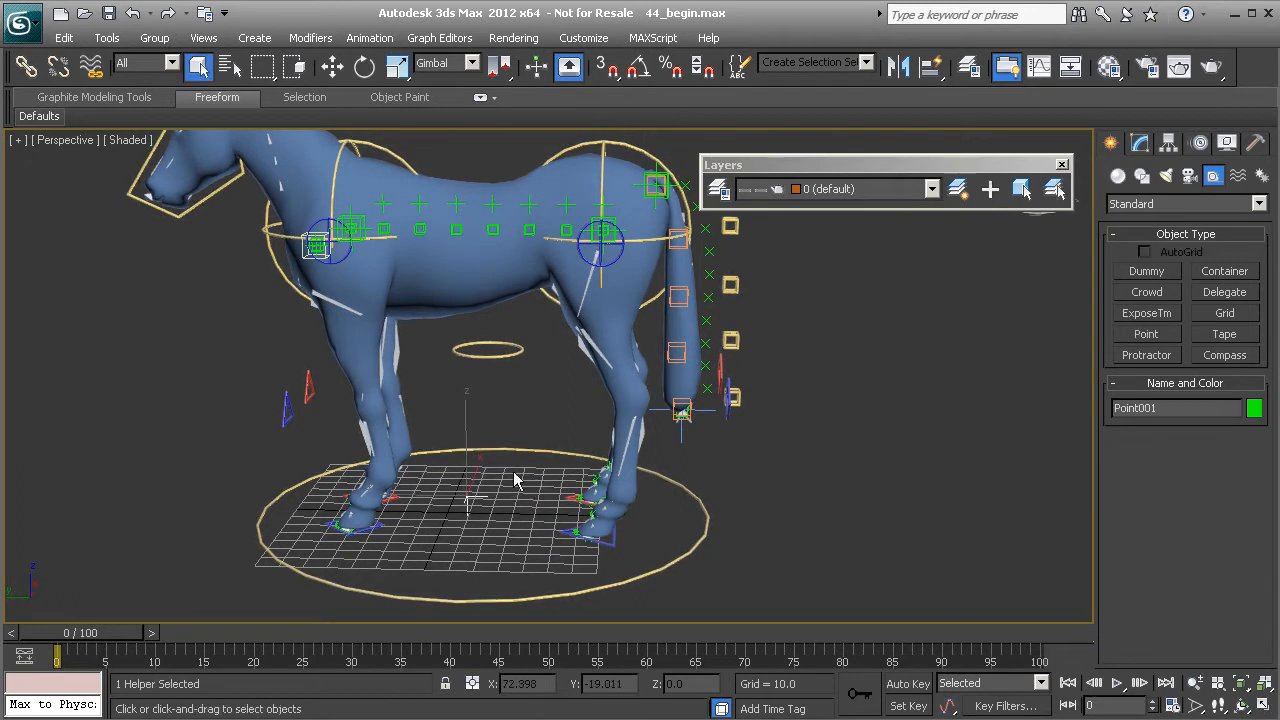
Step: Align the point helper to the large ring control on the ground and link it to that ring as its parent
key(alt+a)
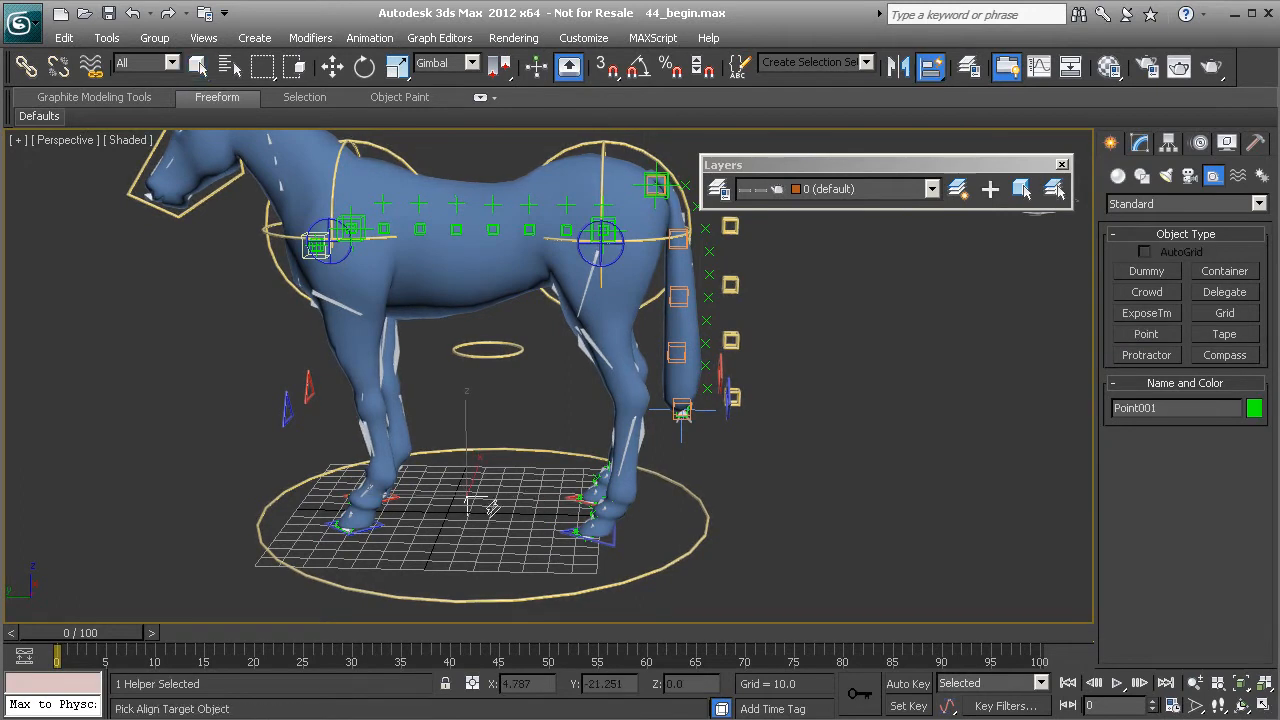
click(664, 574)
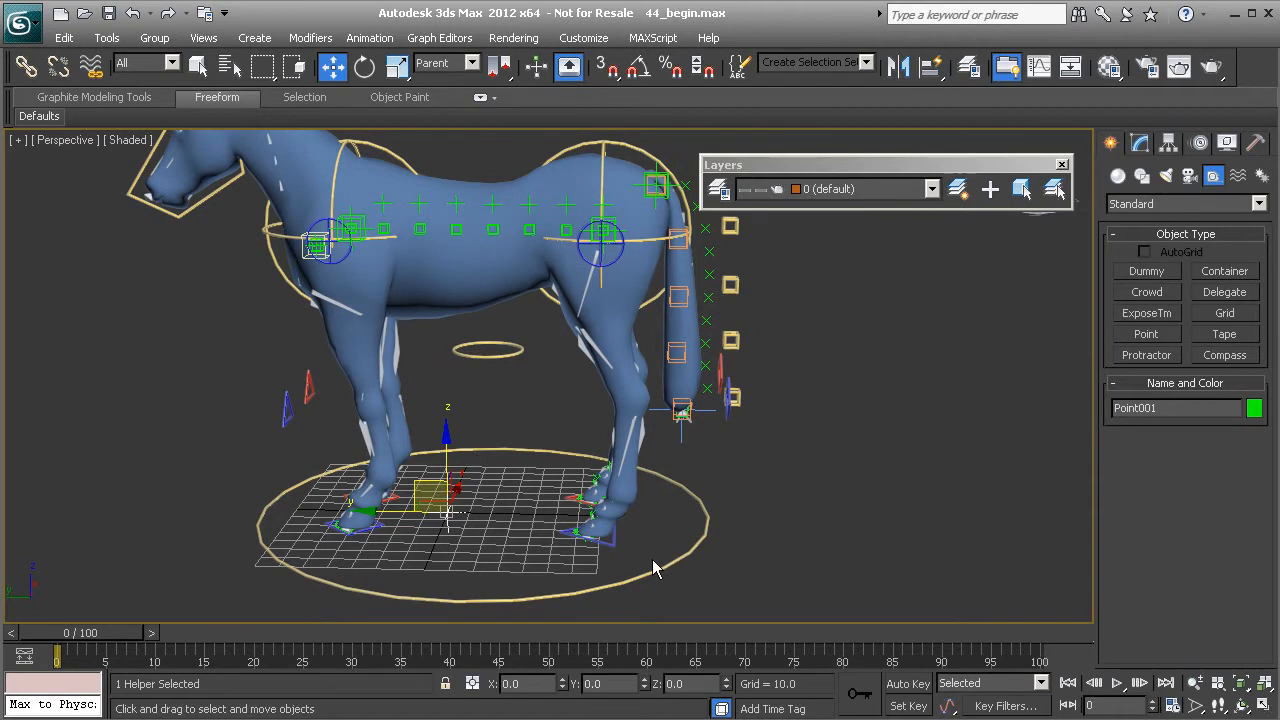
click(26, 66)
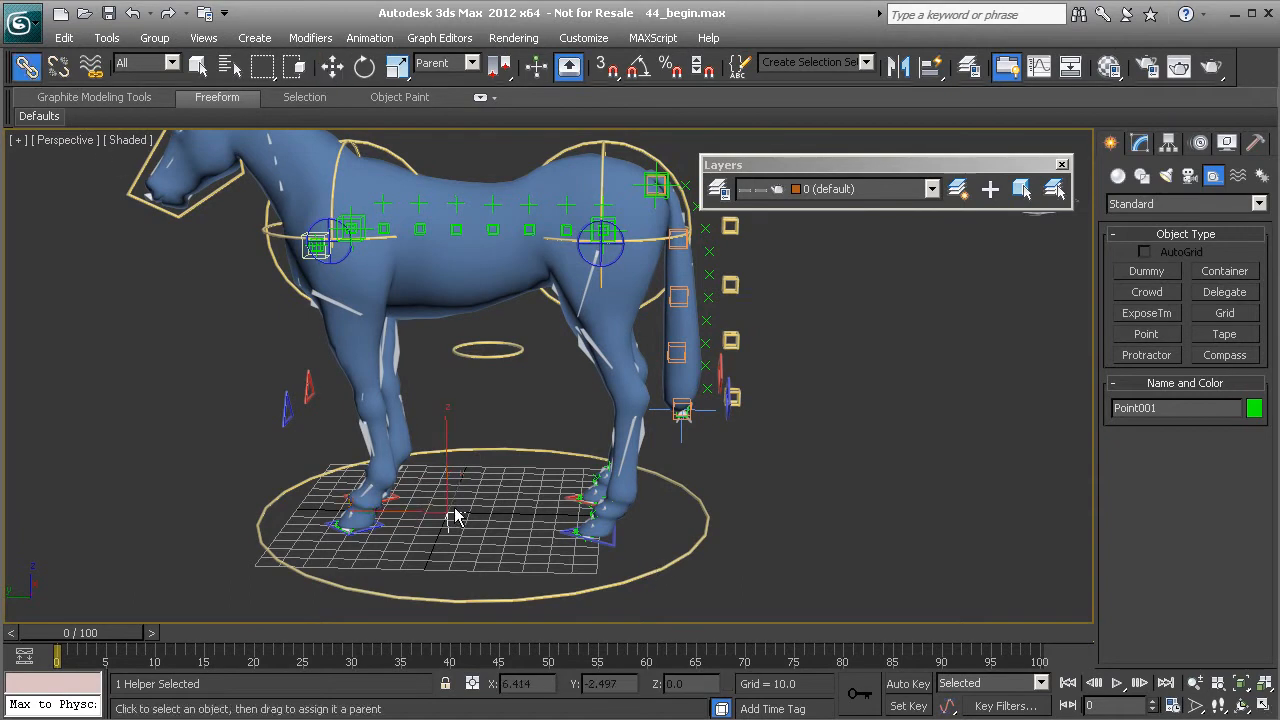
drag(448, 510, 638, 575)
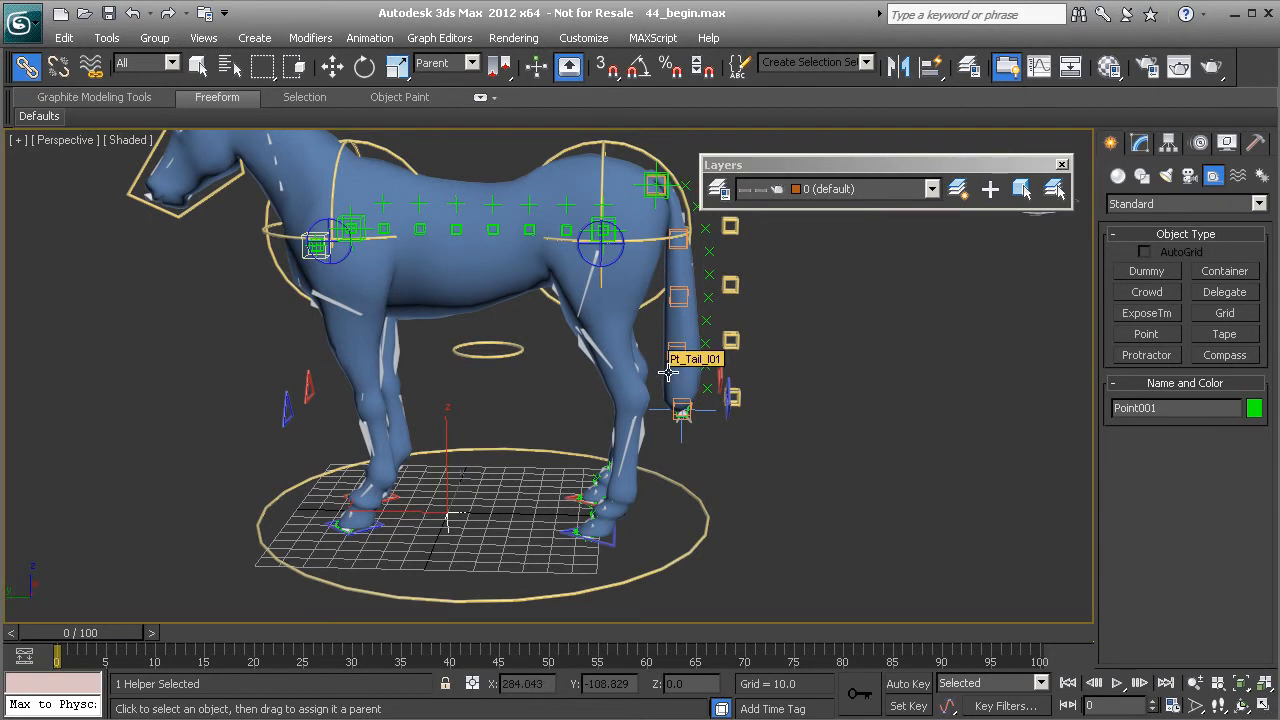
Step: Add the point helper to the objects_to_hide layer and rename it Pt_WorldNode_Cns01
click(722, 193)
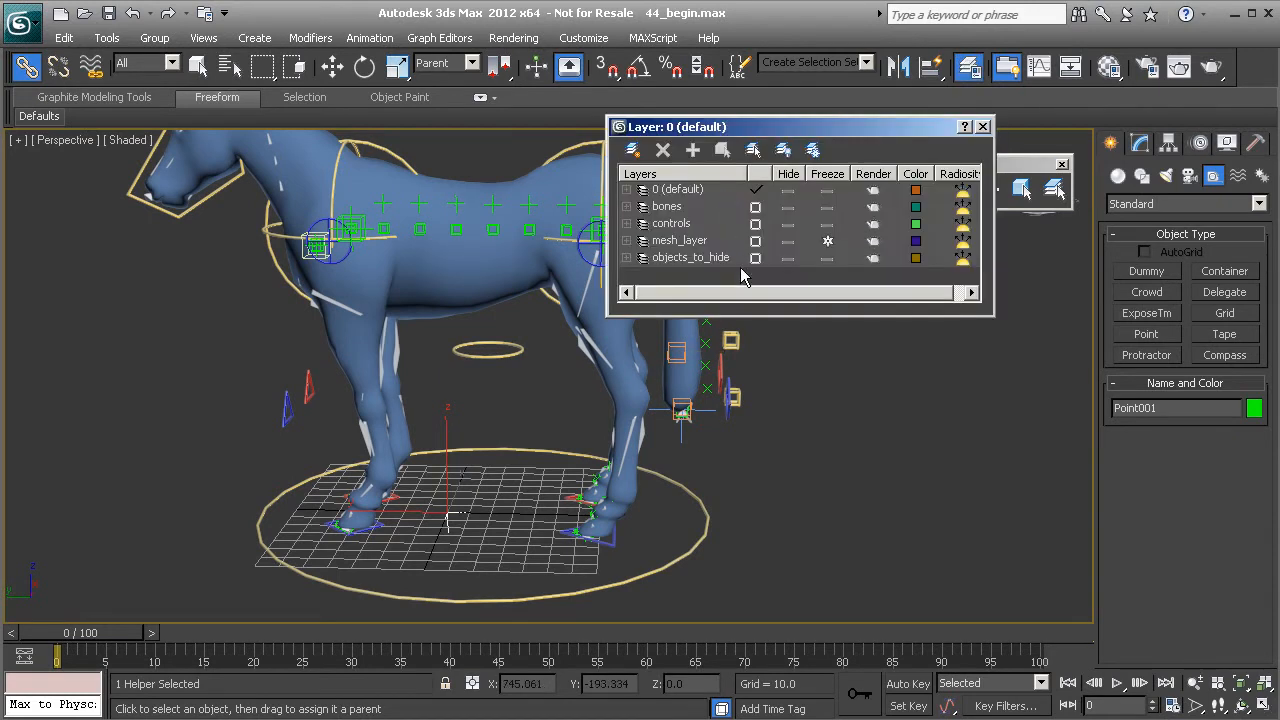
click(694, 260)
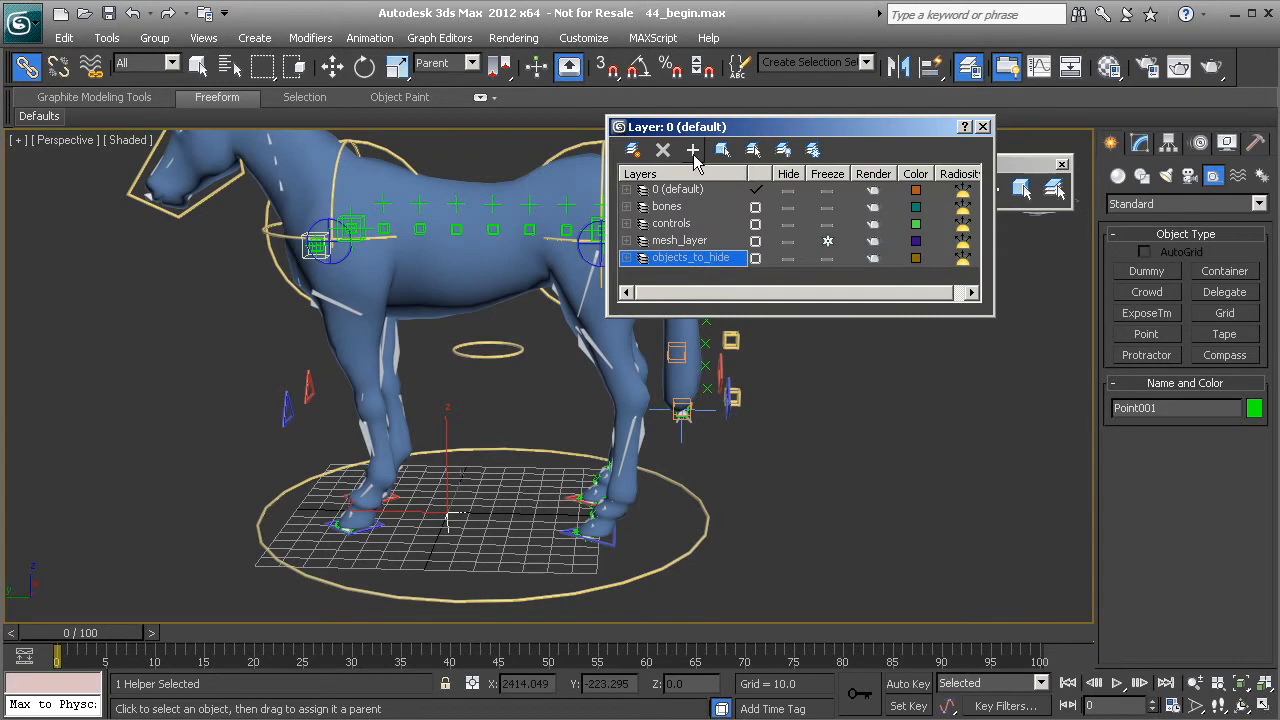
click(983, 128)
double_click(1142, 408)
text(Pt_WorldNode_Cns)
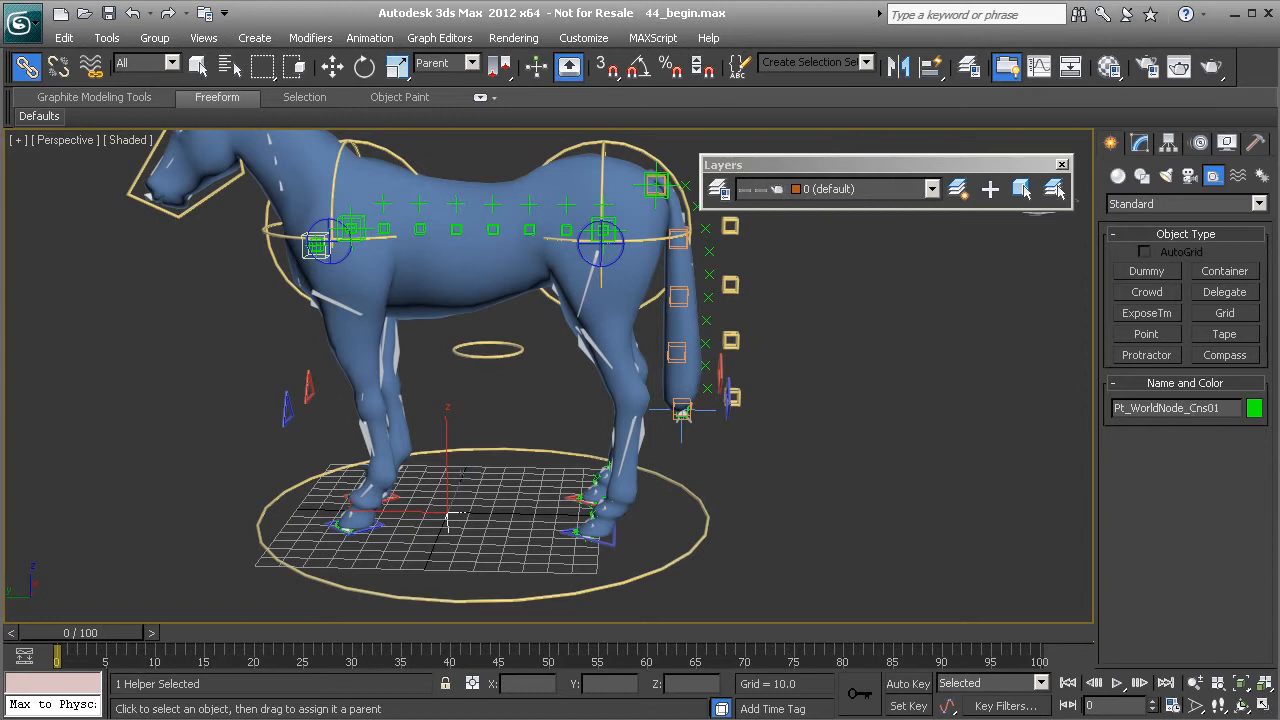
Step: Add Pt_WorldNode_Cns01 as a second orientation target on GrpCns_Tail_A01, then select its PtDrv_TailAnchor01 target
middle_drag(856, 392, 756, 324)
scroll(745, 335, up, 5)
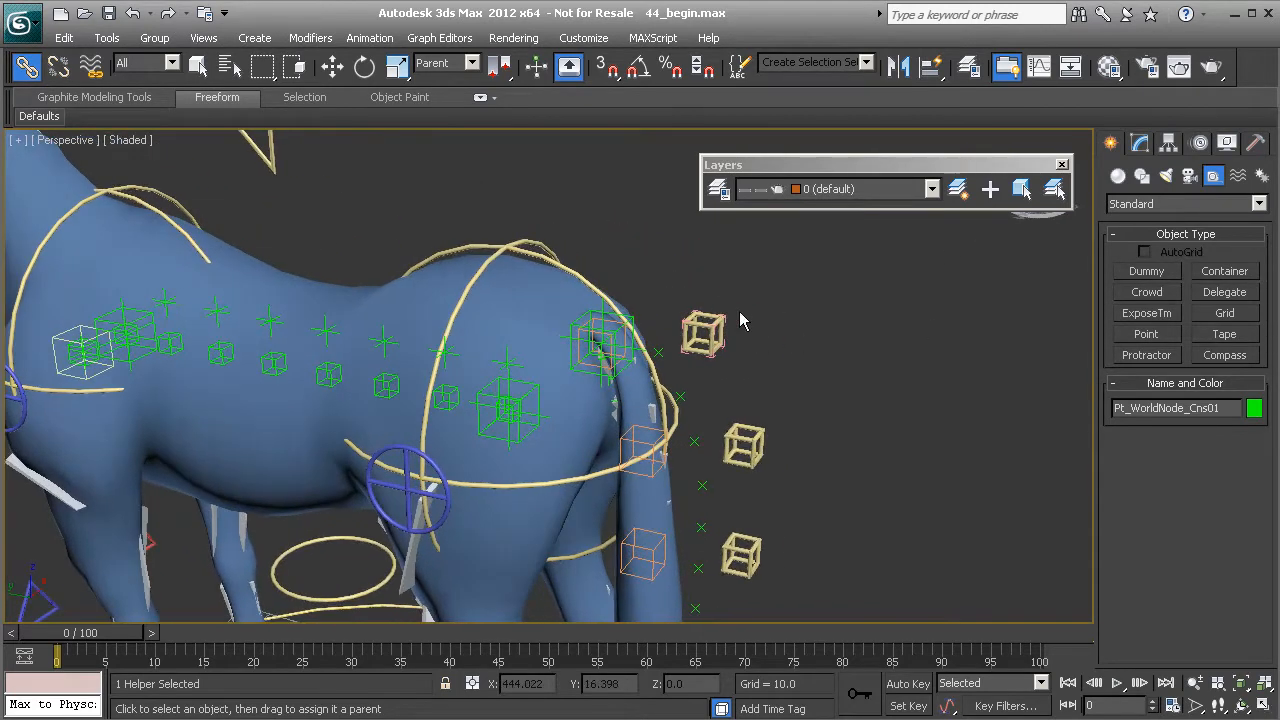
click(725, 318)
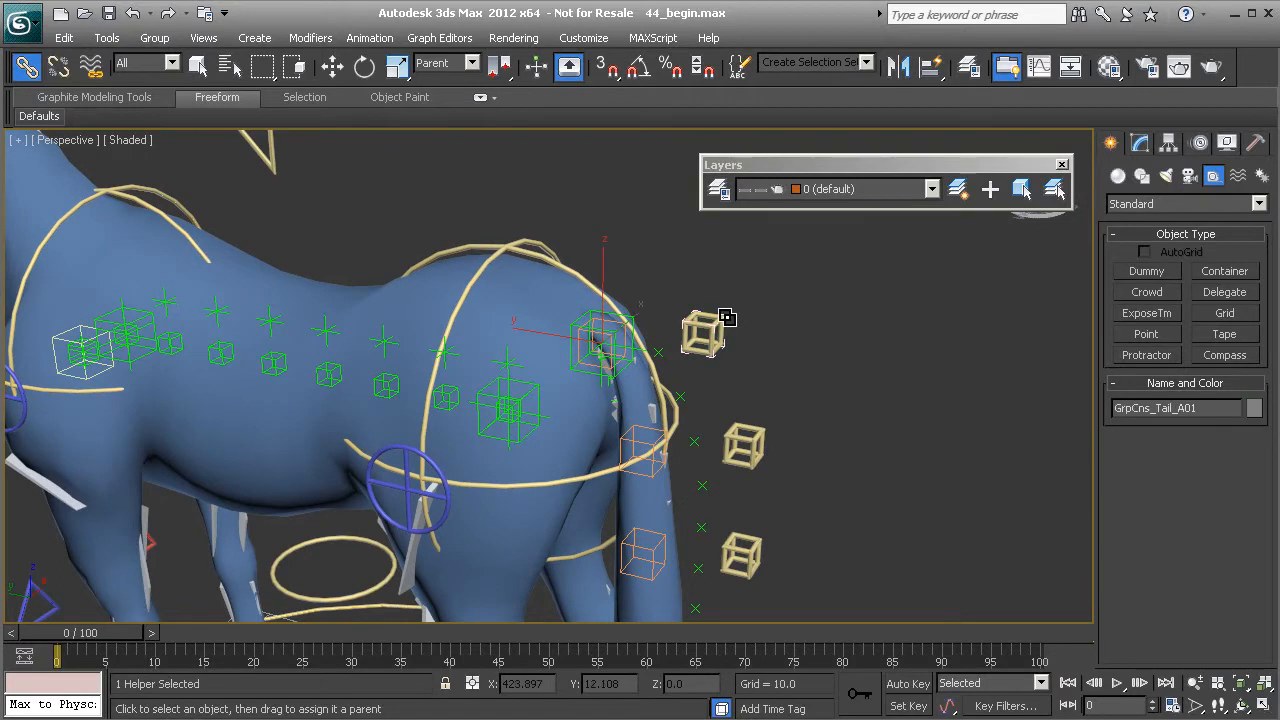
click(1200, 142)
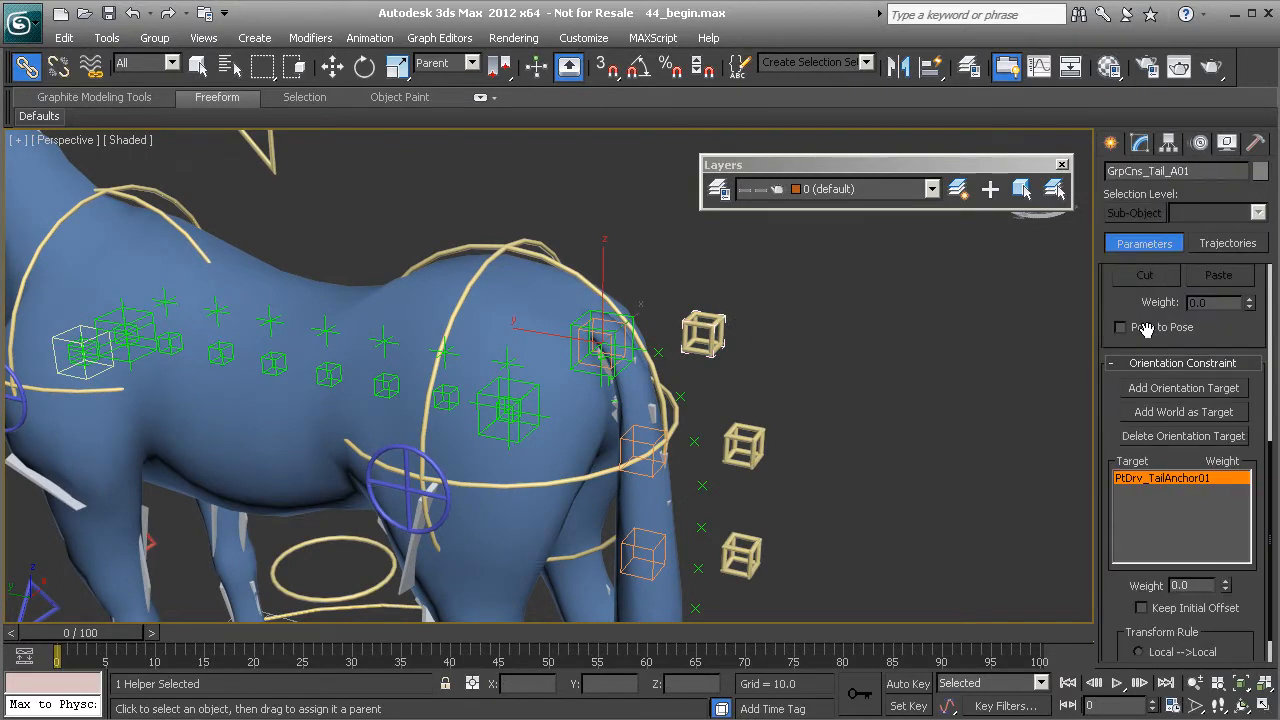
scroll(1110, 428, down, 2)
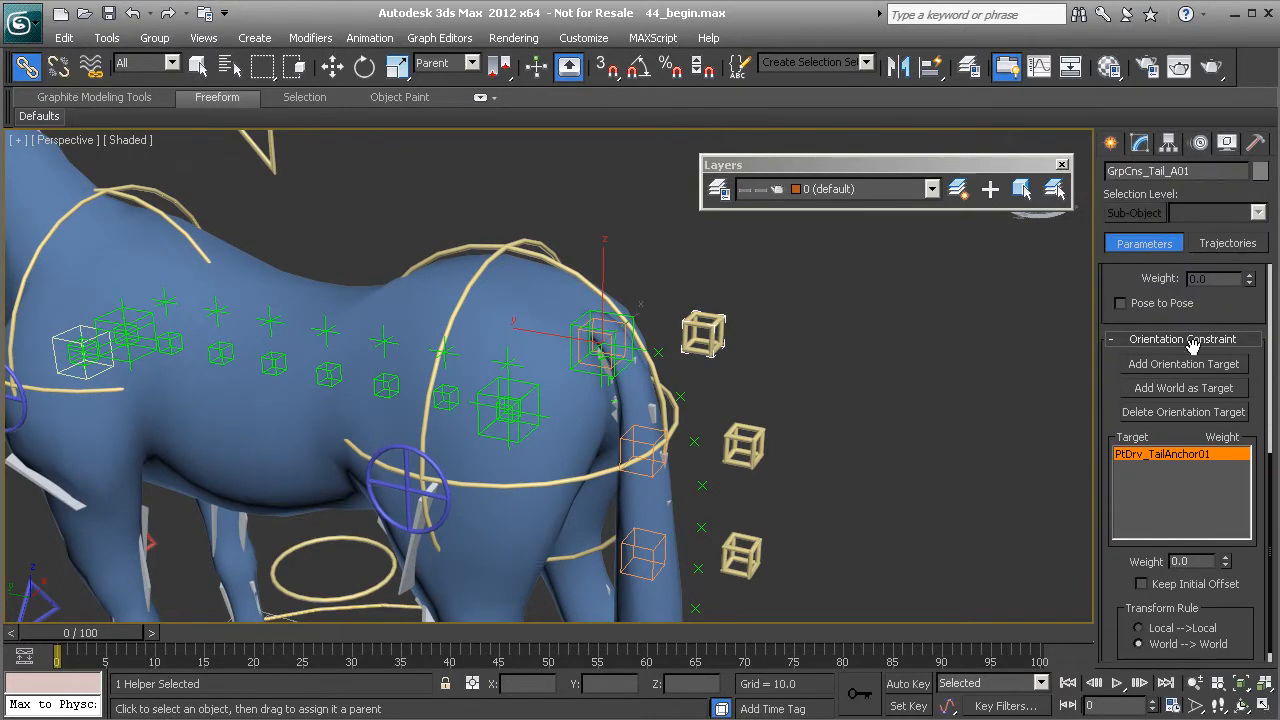
alt+middle_drag(549, 462, 660, 320)
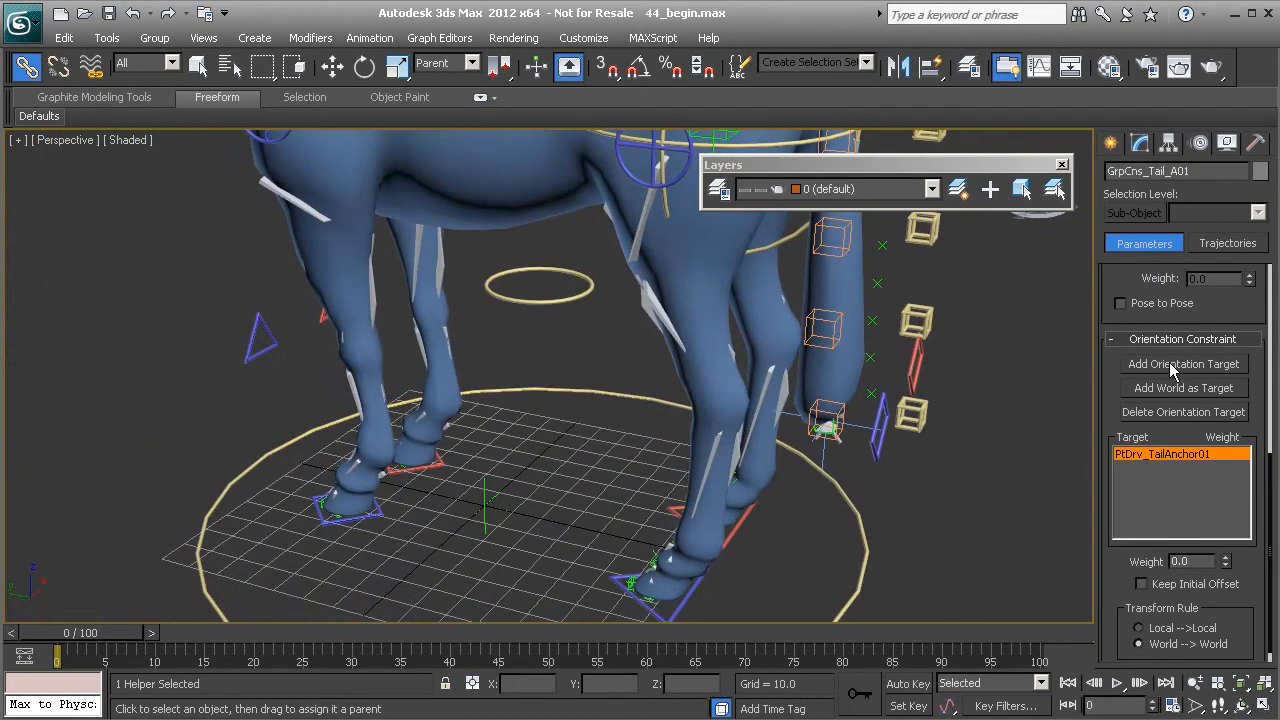
click(1175, 366)
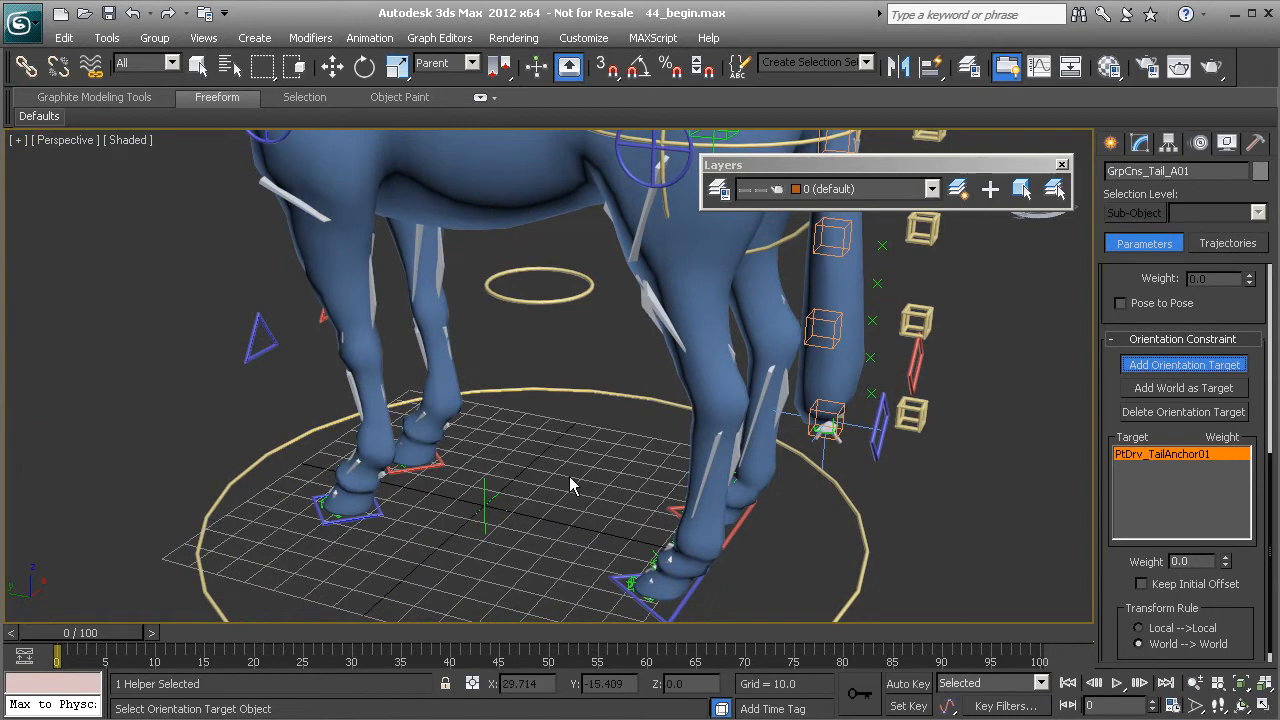
click(486, 505)
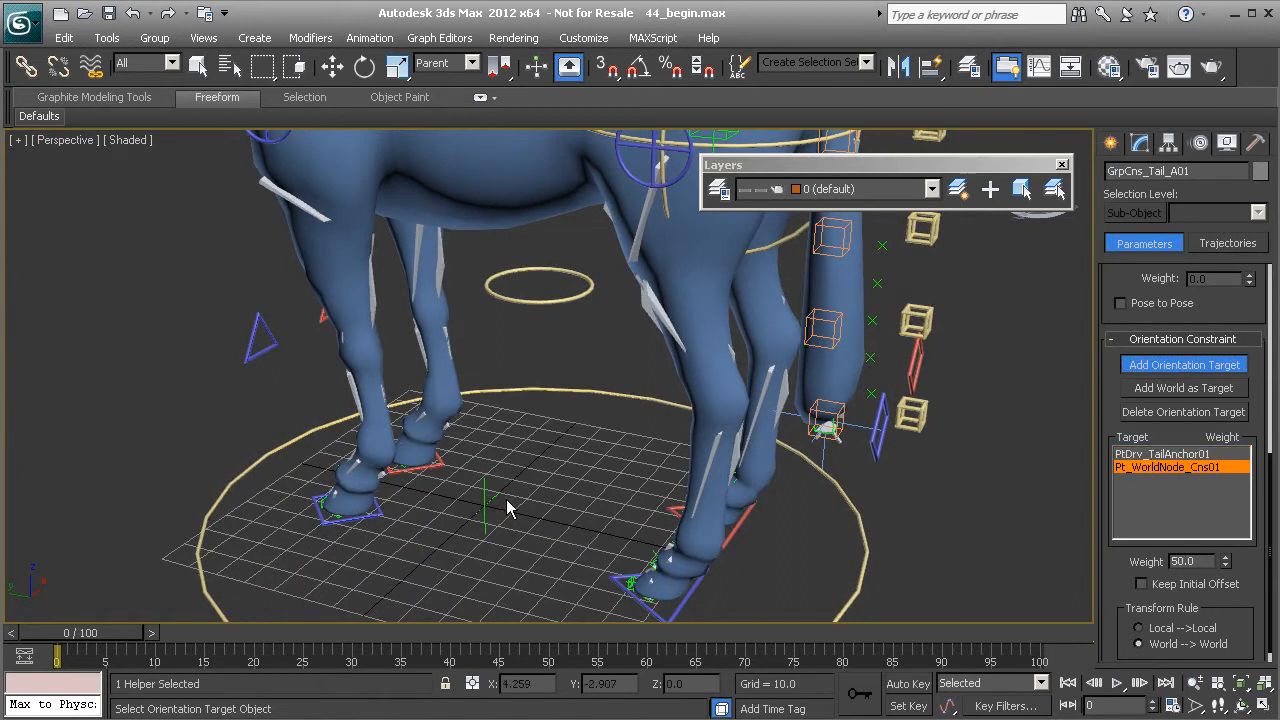
right_click(576, 449)
alt+middle_drag(644, 348, 640, 378)
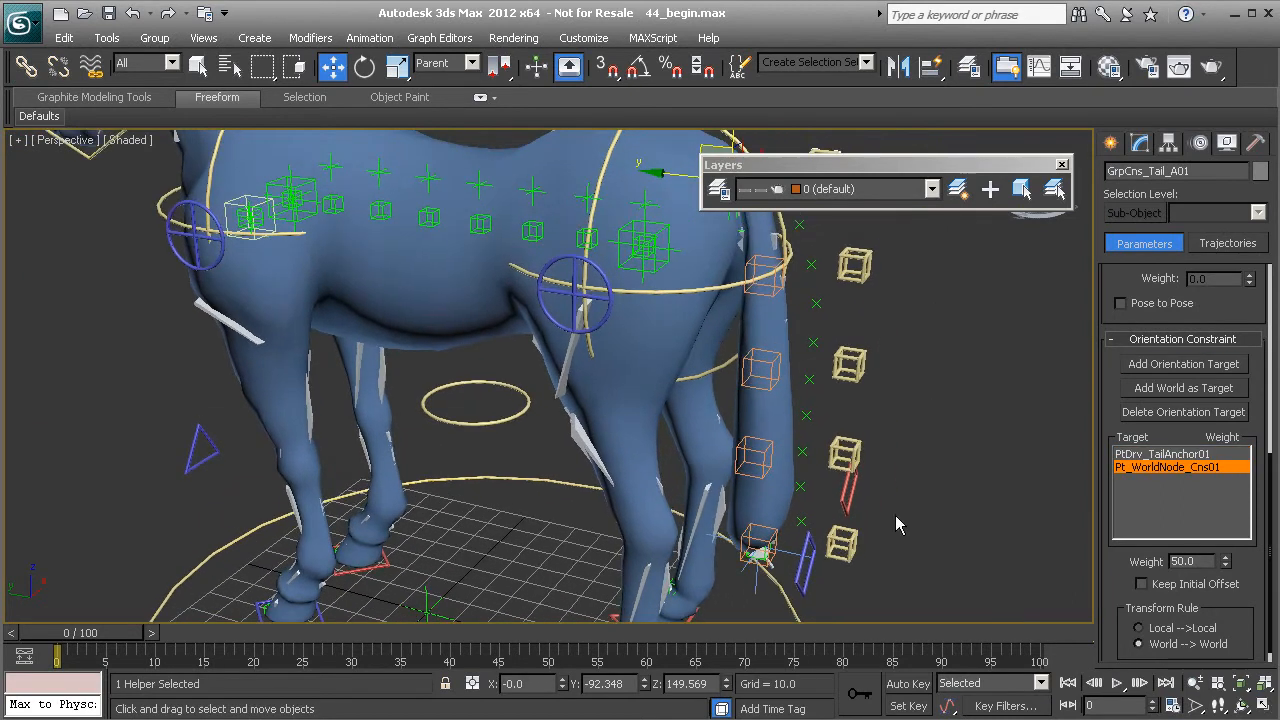
click(1173, 455)
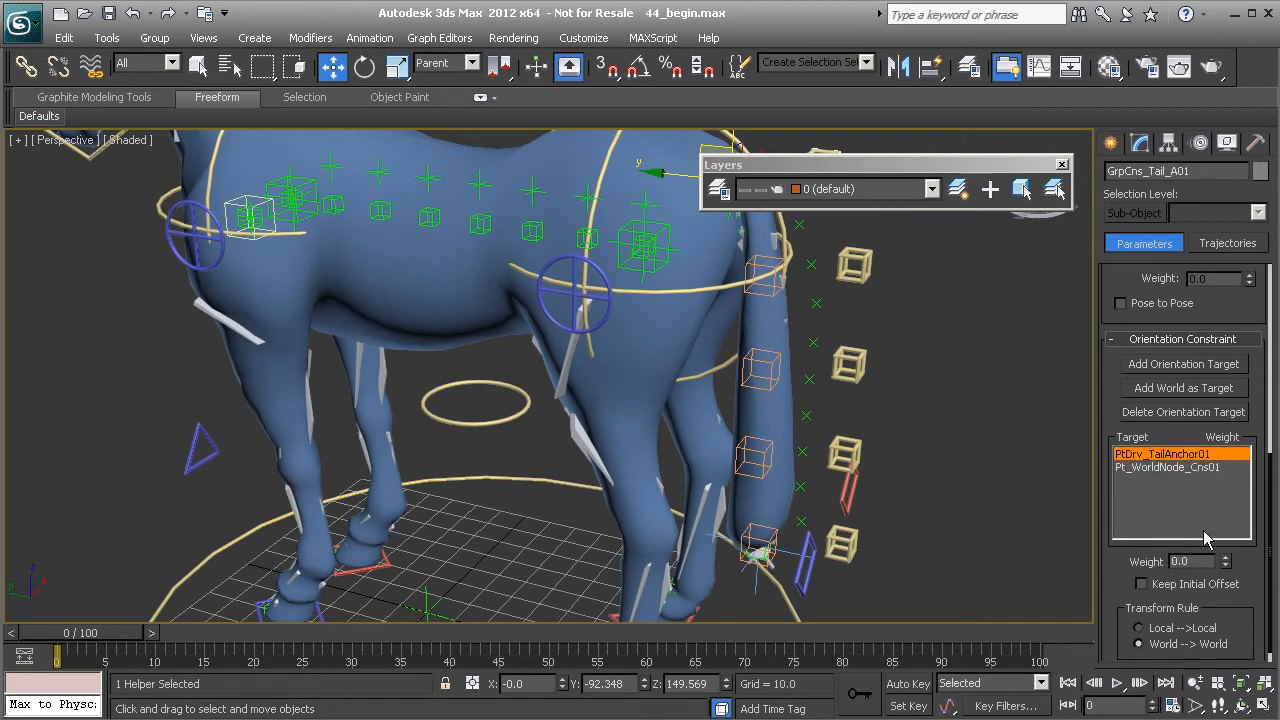
Step: Rotate the pelvis control Cs_Pelvis01 freely to test the tail's orientation, then cancel the rotation
alt+middle_drag(735, 367, 731, 360)
click(616, 241)
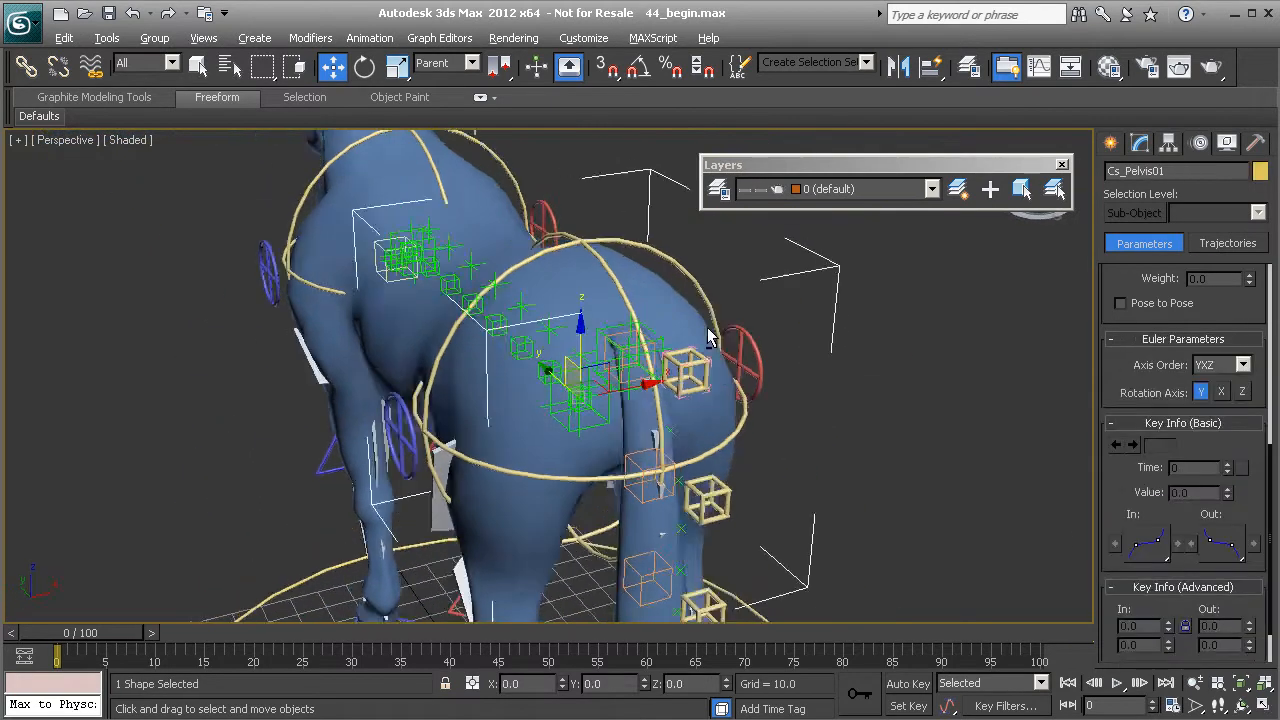
key(e)
drag(562, 366, 645, 420)
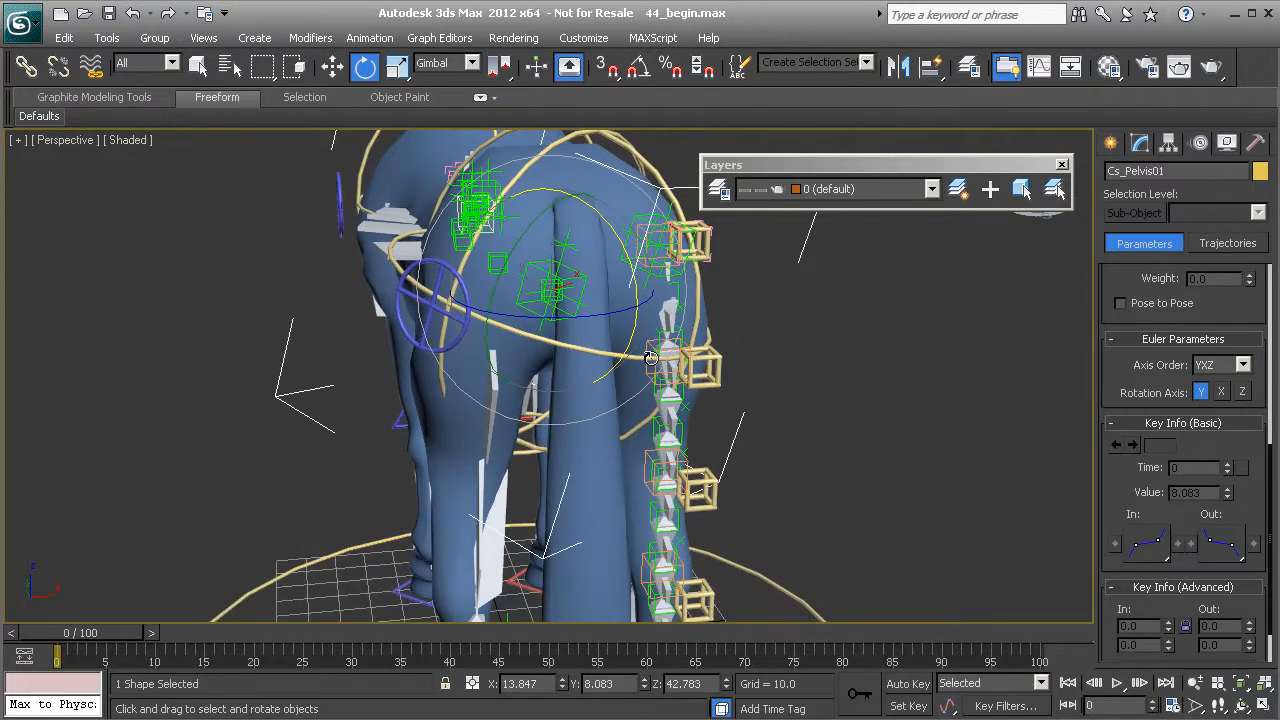
alt+middle_drag(700, 370, 813, 358)
right_click(813, 358)
click(756, 314)
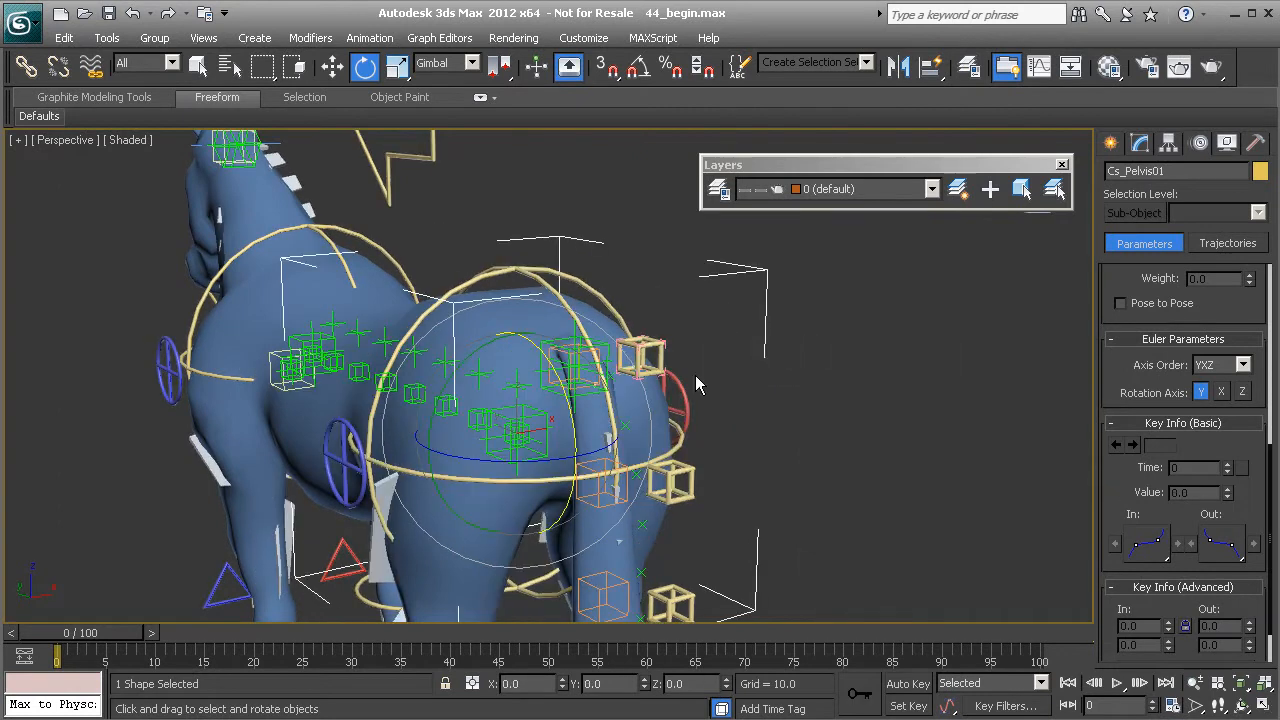
Step: Apply an Attribute Holder modifier to the uppermost tail control, Cs_Tail_A01
alt+middle_drag(621, 383, 700, 326)
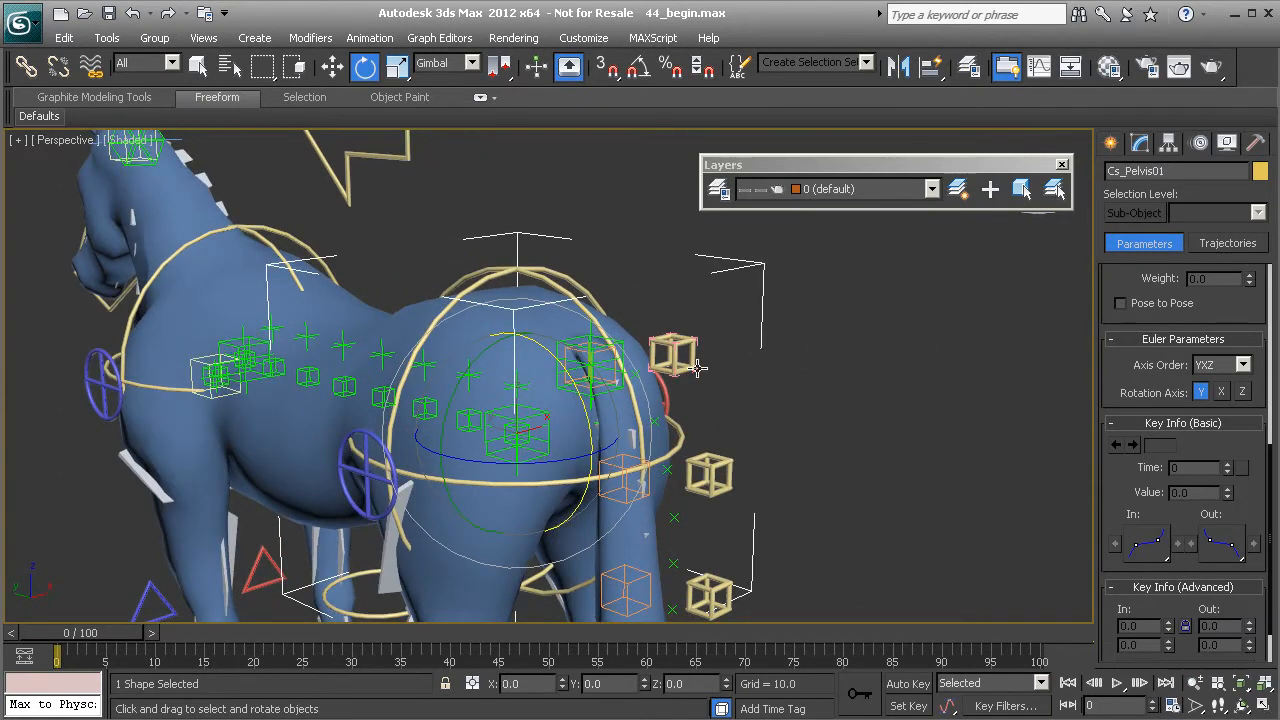
scroll(614, 362, up, 5)
middle_drag(712, 395, 657, 343)
click(612, 348)
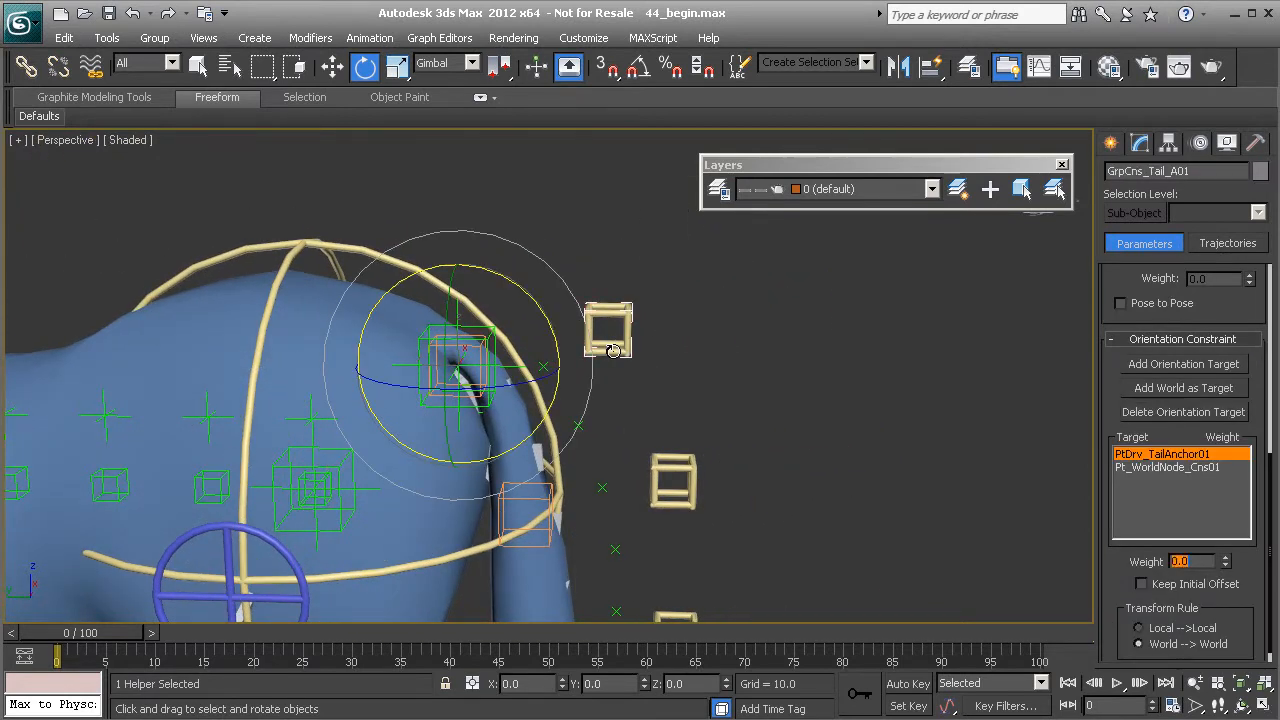
click(613, 351)
middle_drag(696, 357, 731, 334)
click(1140, 143)
alt+right_click(722, 302)
click(789, 455)
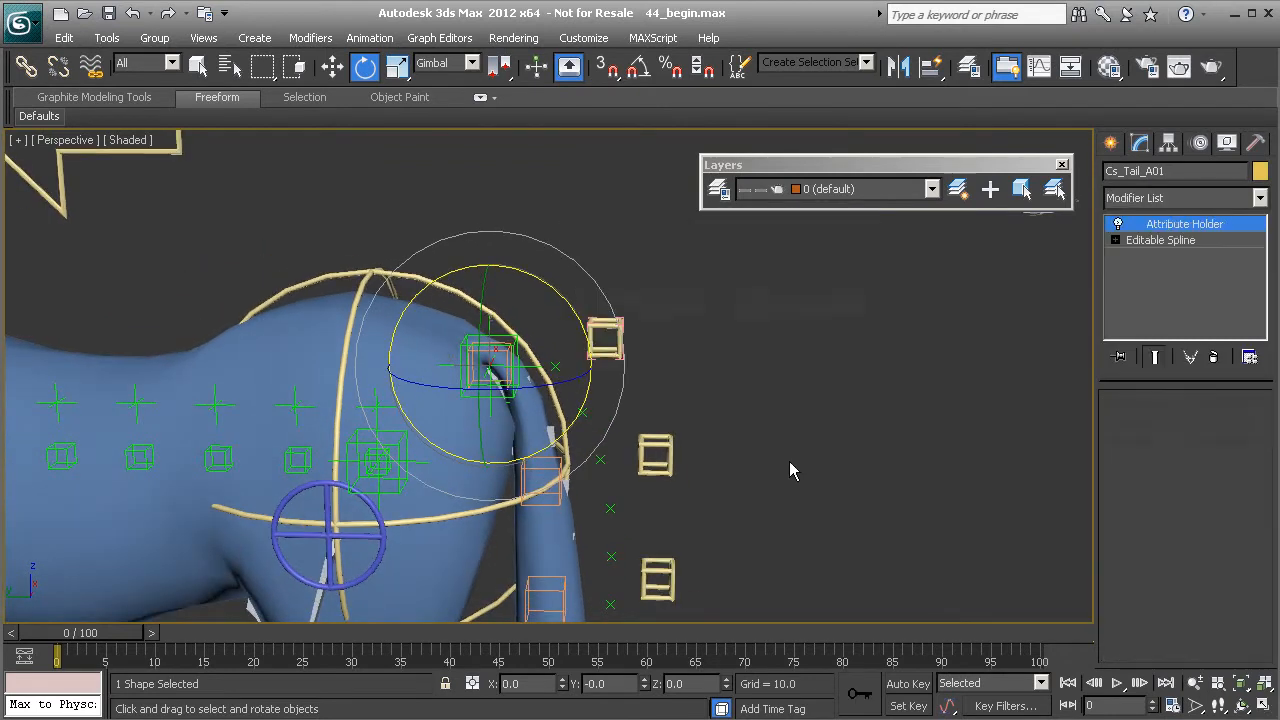
Step: Rename the Attribute Holder modifier on Cs_Tail_A01 to Extra Controls
right_click(1208, 225)
click(1220, 231)
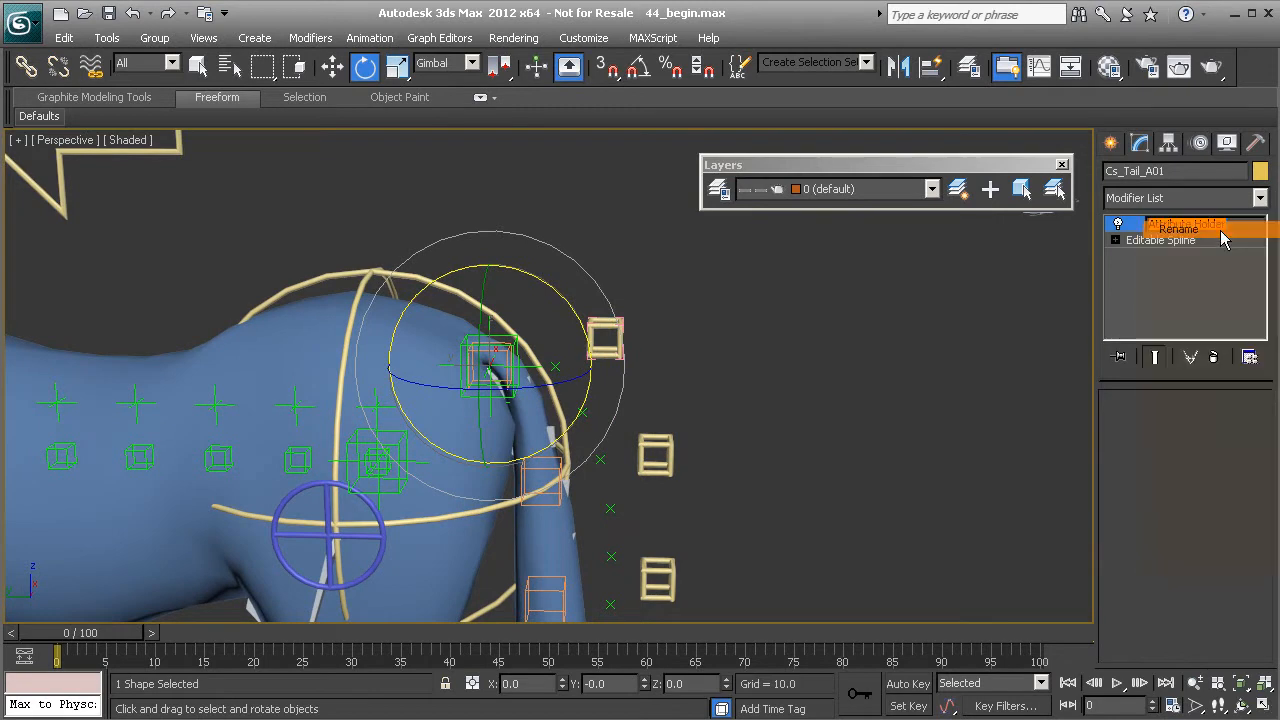
text(Extra Controls)
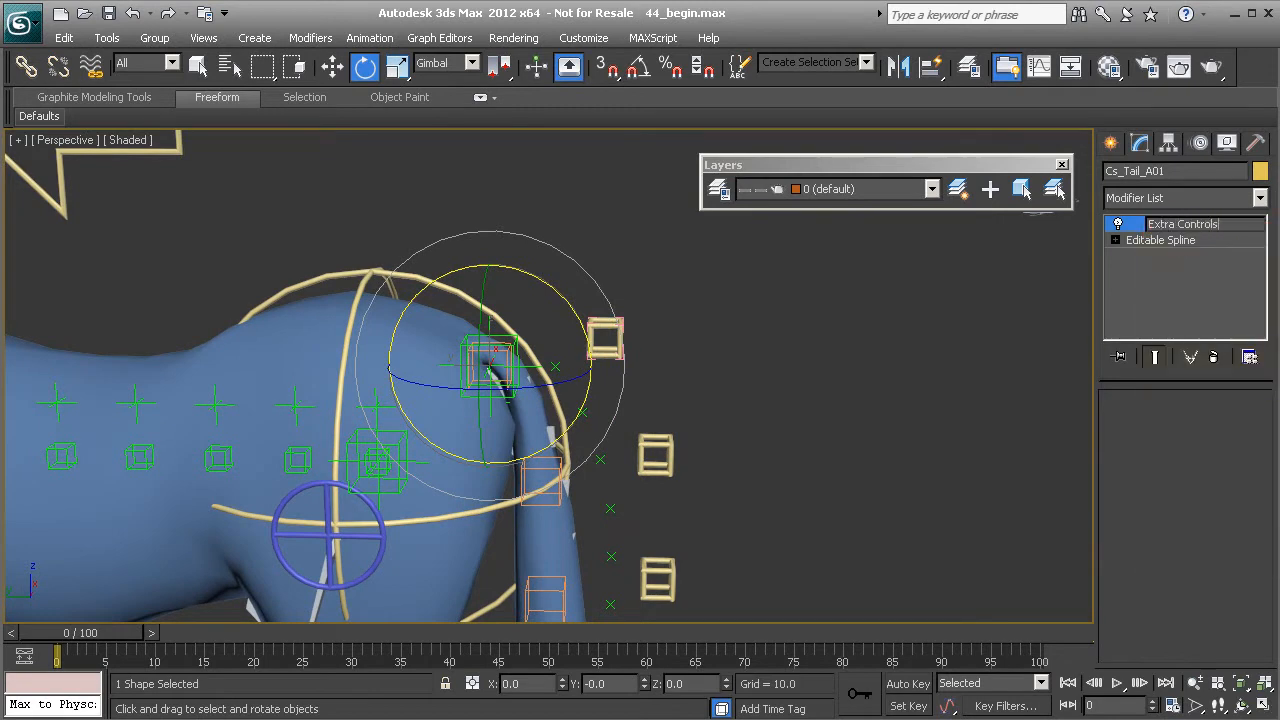
key(Return)
Step: Add a String parameter named orientation with the default text pelvis to the Extra Controls modifier
alt+middle_drag(646, 420, 721, 354)
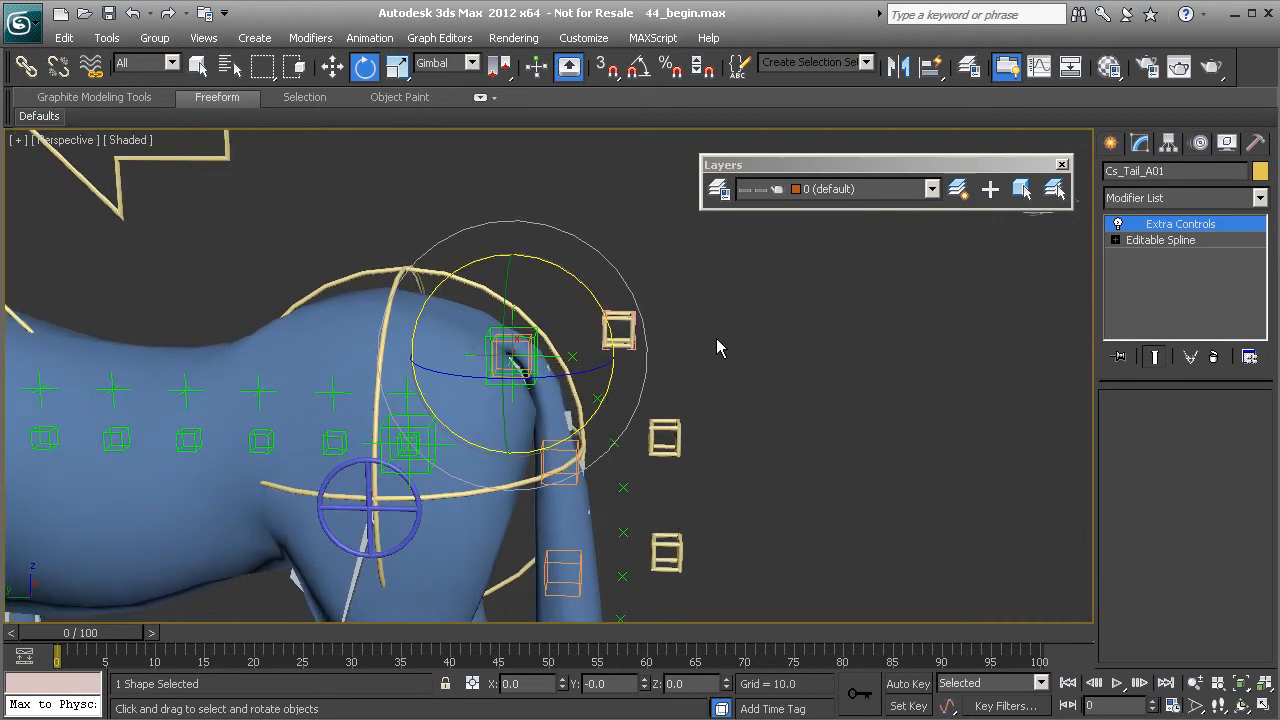
key(alt+1)
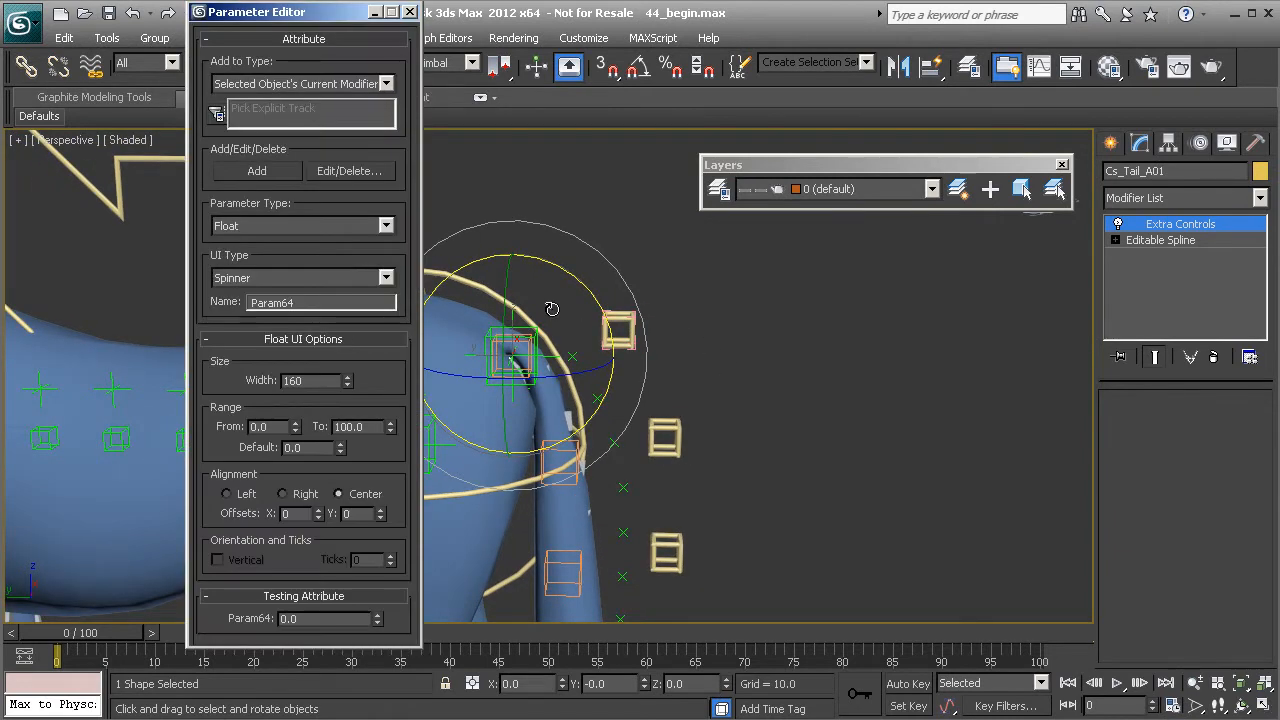
click(287, 226)
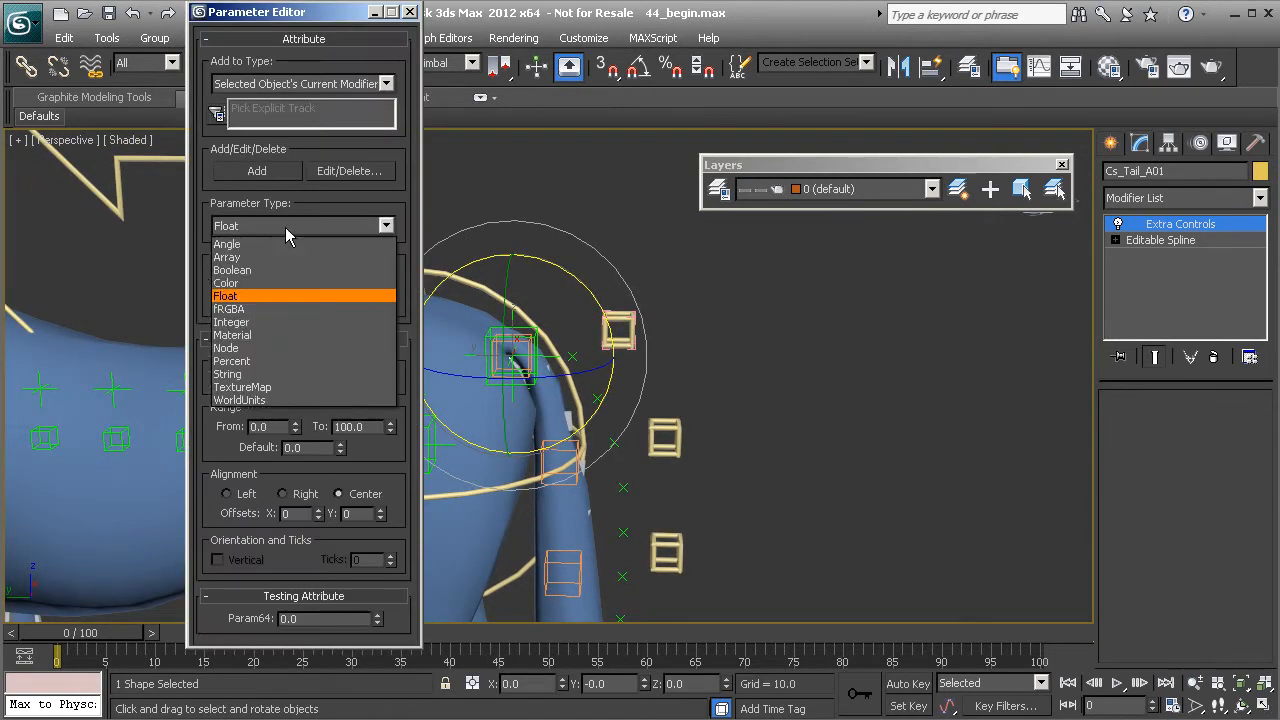
click(268, 373)
double_click(297, 303)
text(orientation)
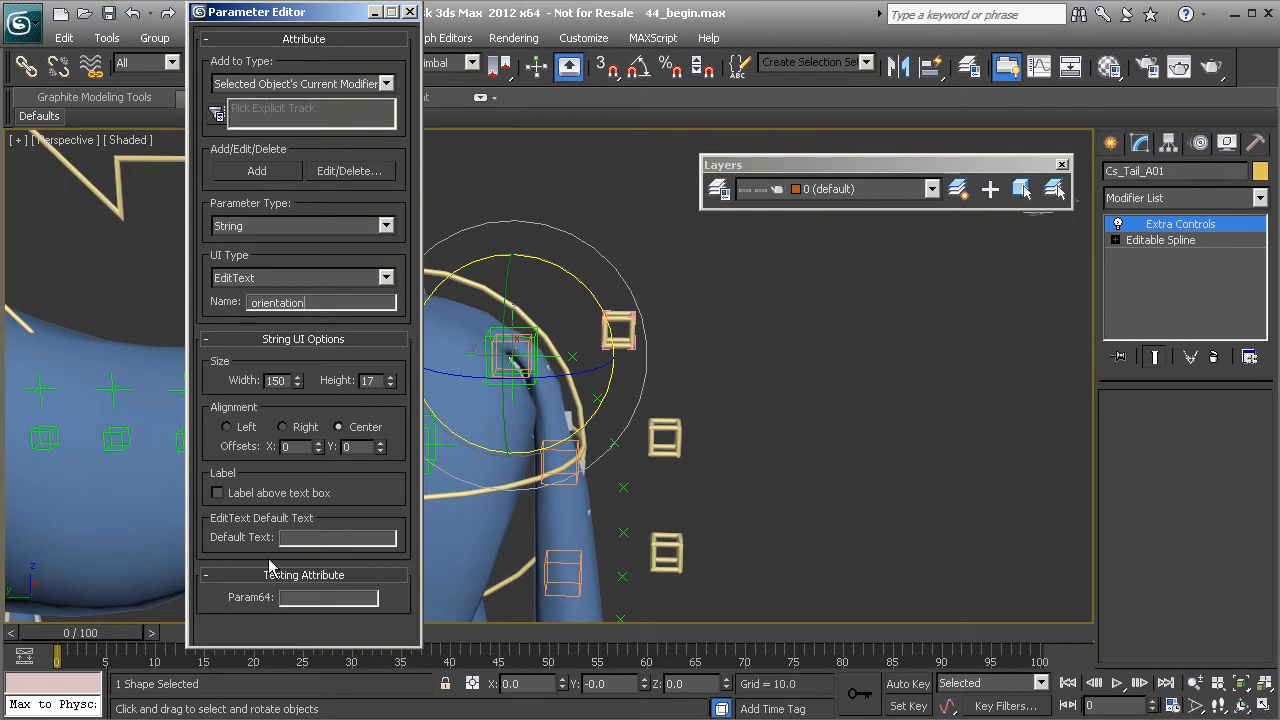
click(291, 540)
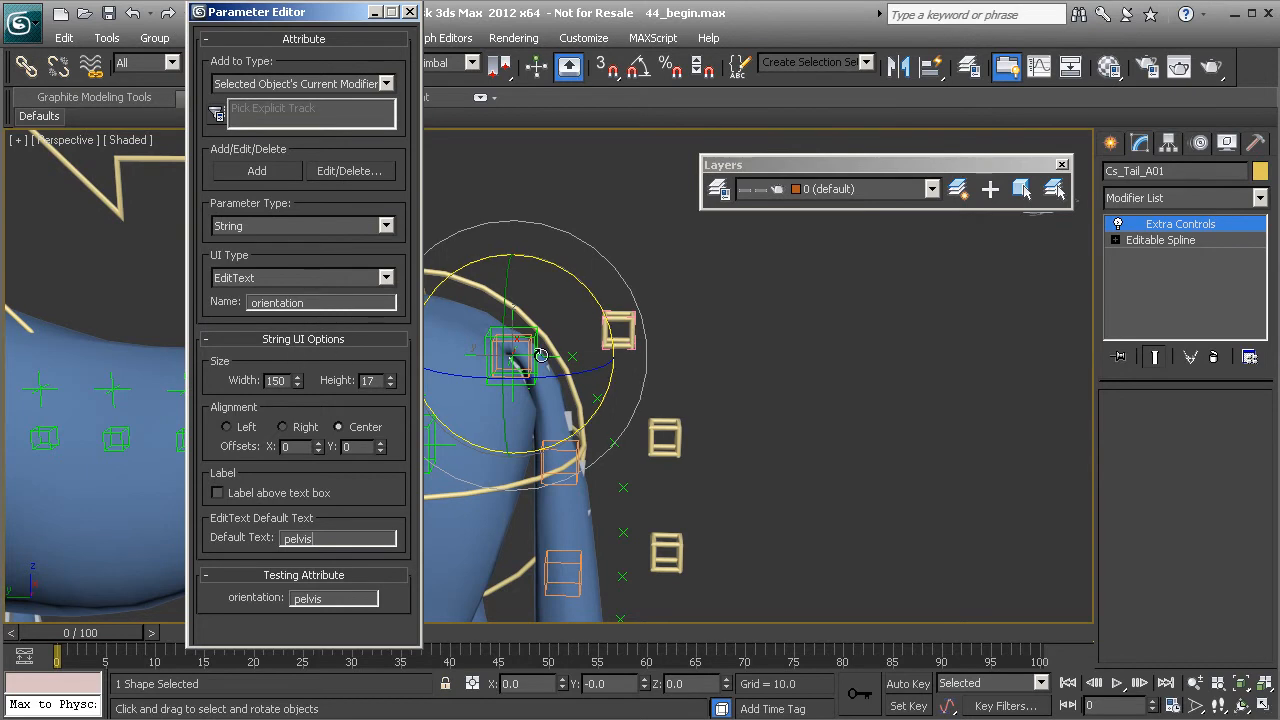
click(276, 172)
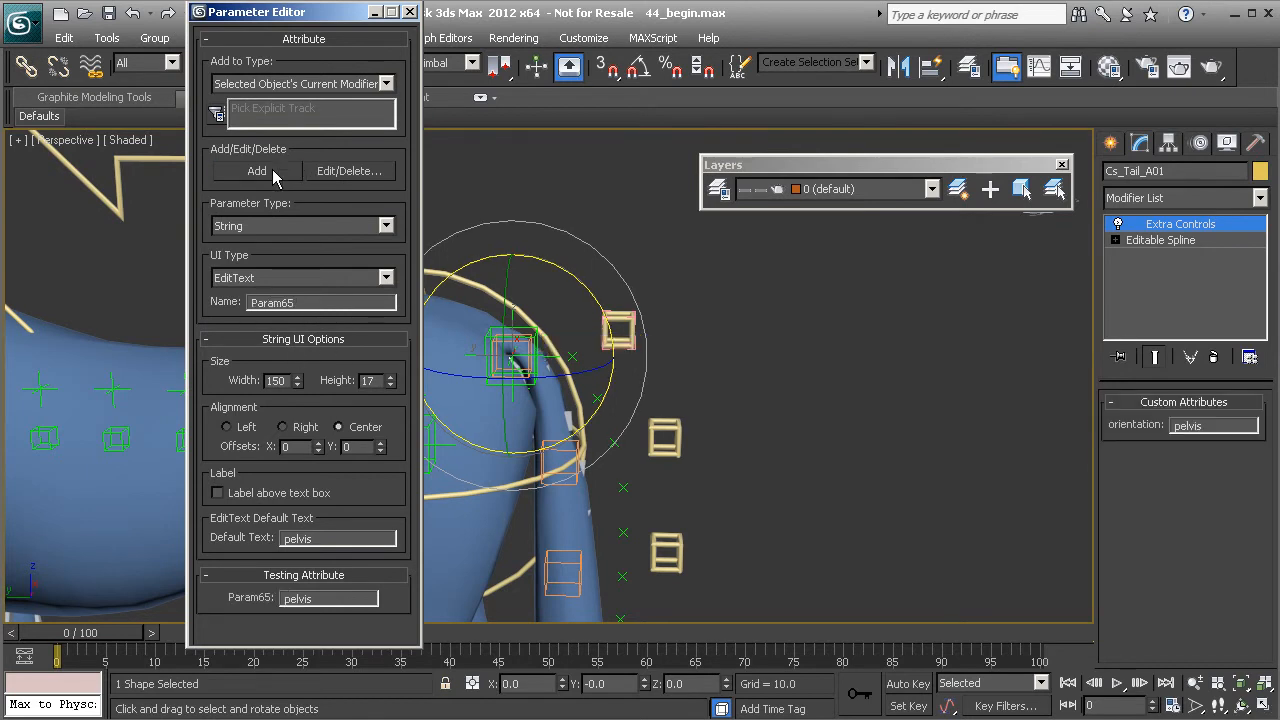
Step: Add a Float spinner parameter named follow with a range of 0 to 100 to the Extra Controls modifier and close the Parameter Editor
middle_drag(555, 353, 580, 338)
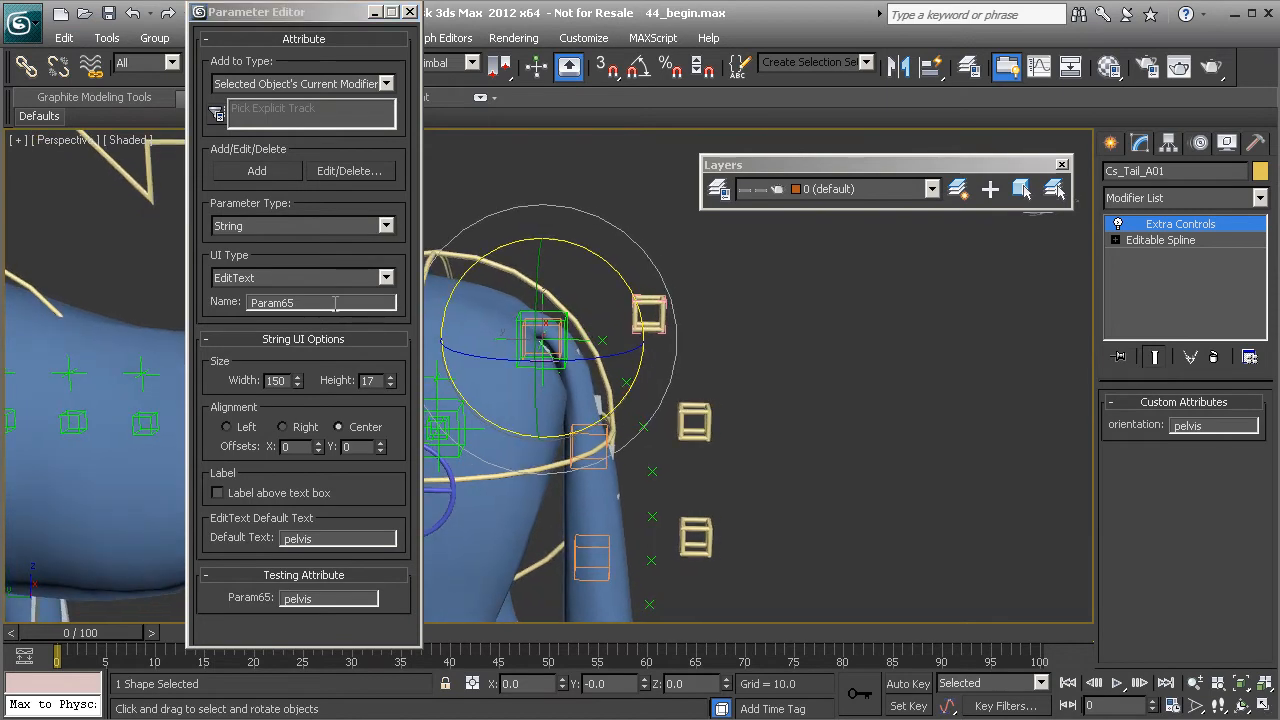
double_click(371, 302)
text(fol)
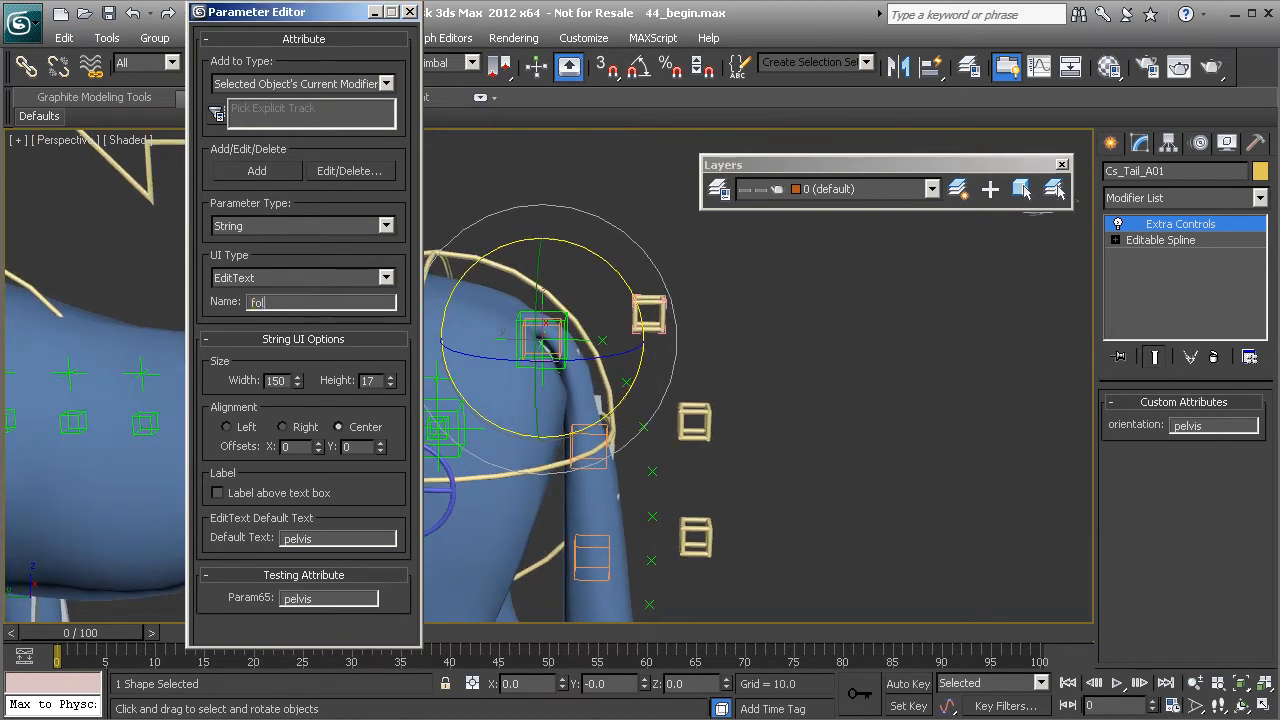
click(269, 226)
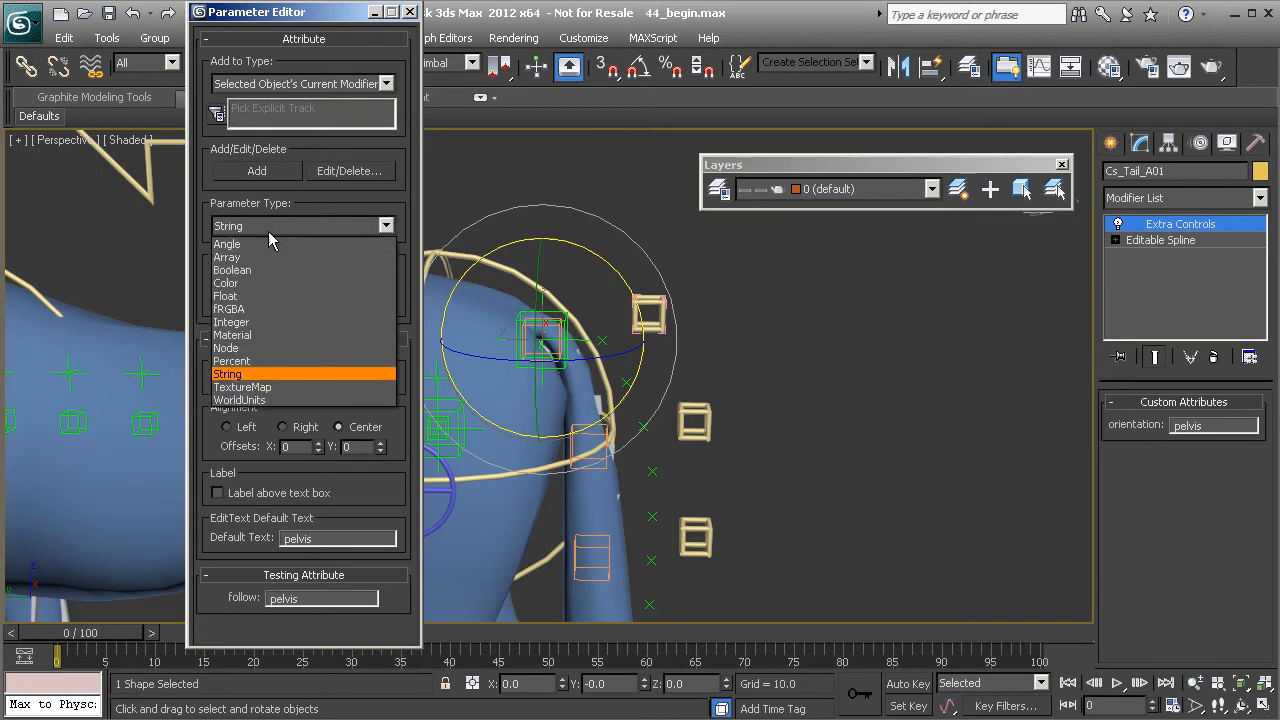
click(292, 296)
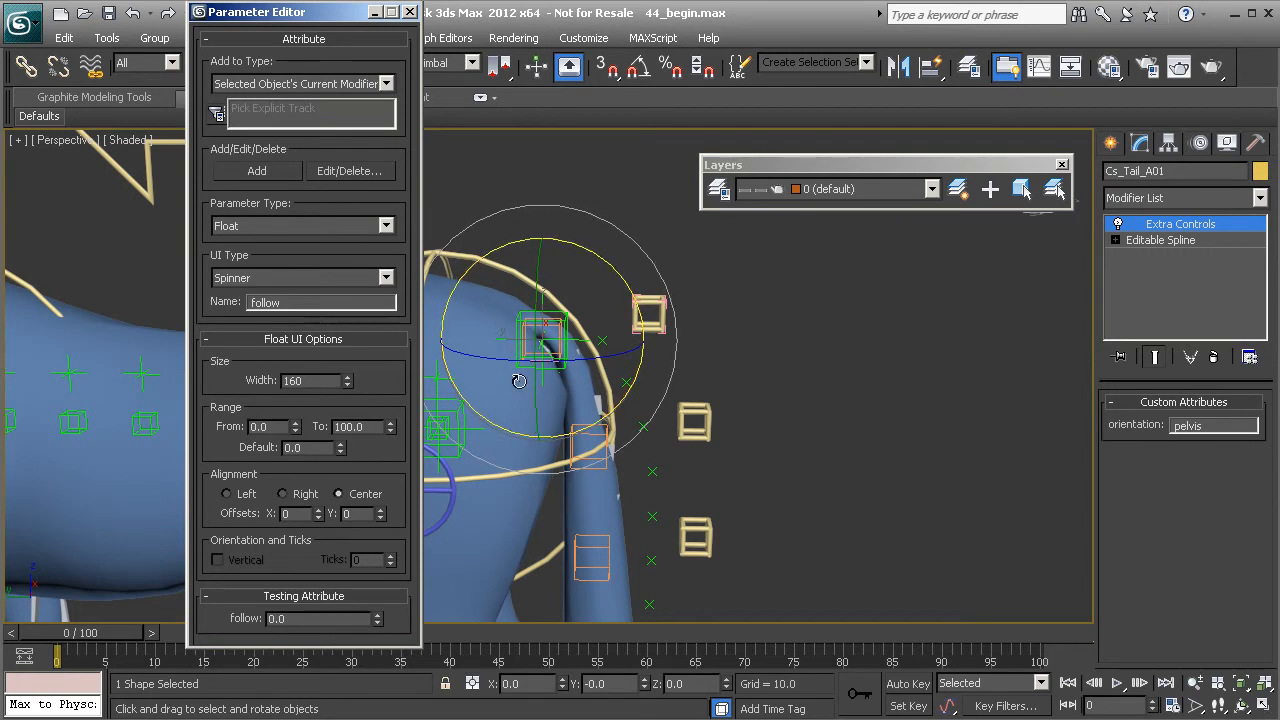
click(257, 171)
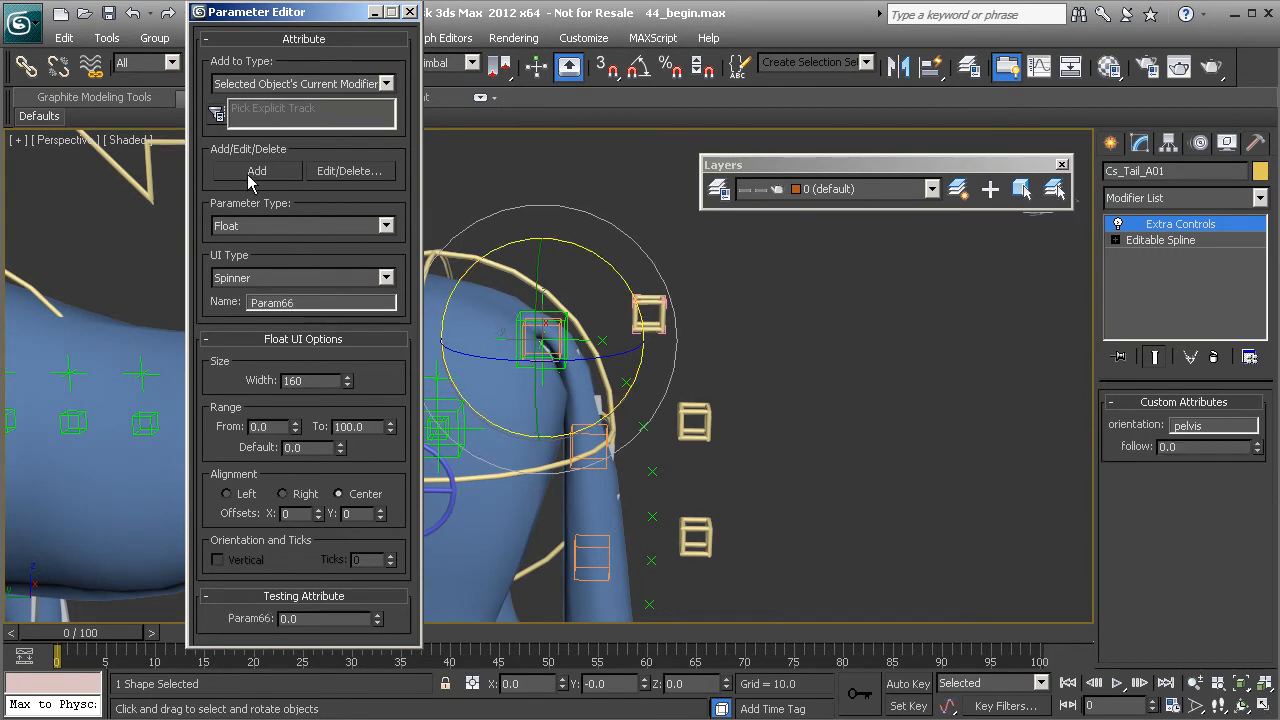
click(409, 12)
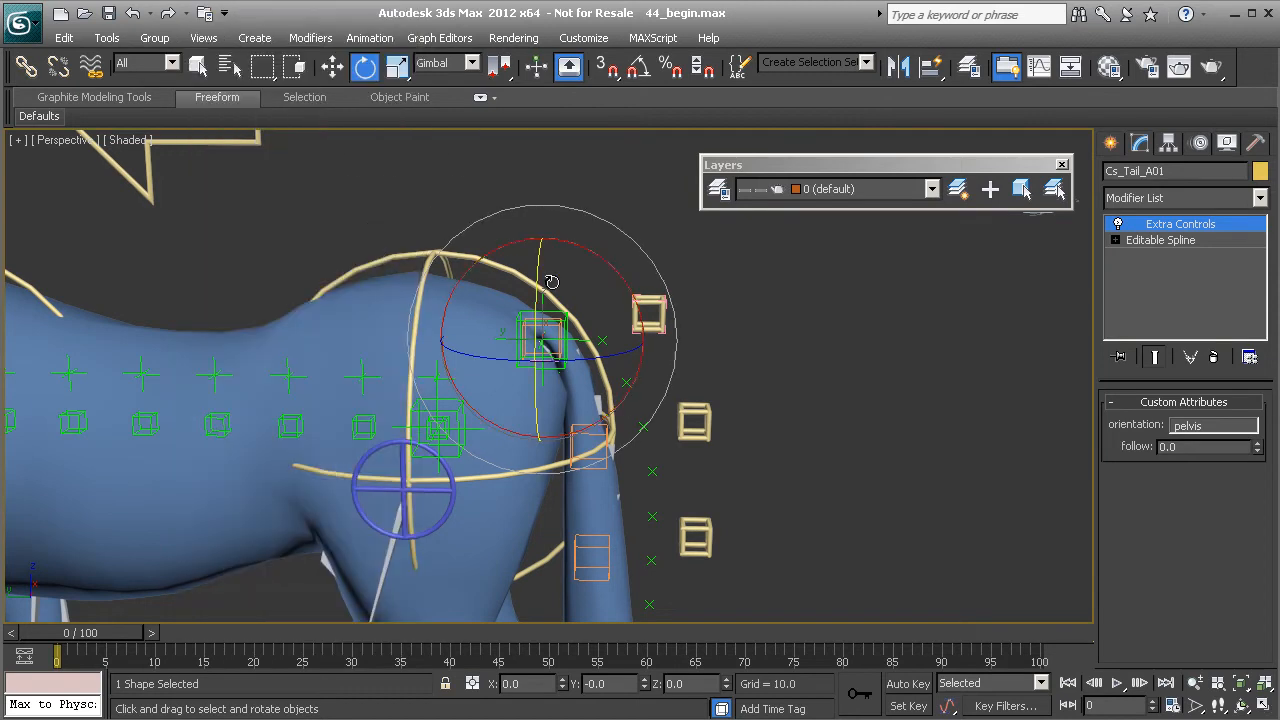
Step: Wire the follow attribute of Cs_Tail_A01 one-way to Orientation Weight 0 of the Orientation Constraint on GrpCns_Tail_A01
middle_drag(612, 286, 489, 331)
scroll(490, 360, up, 6)
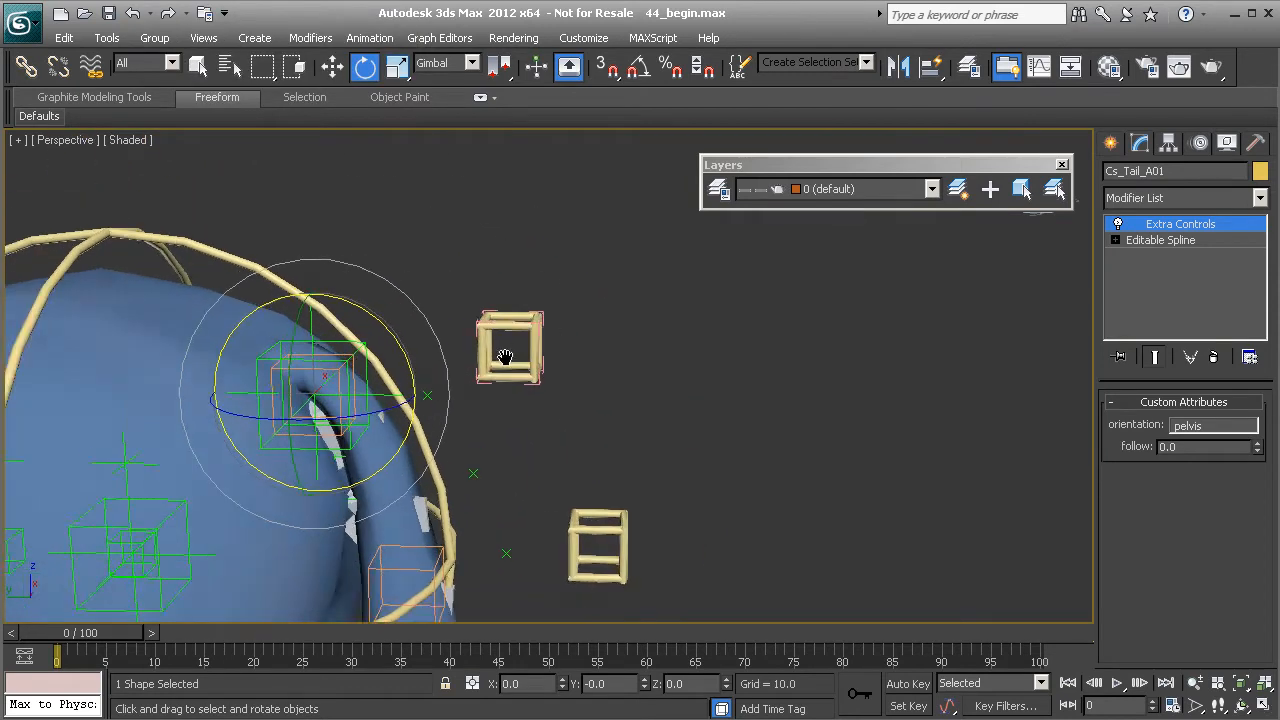
scroll(530, 370, up, 1)
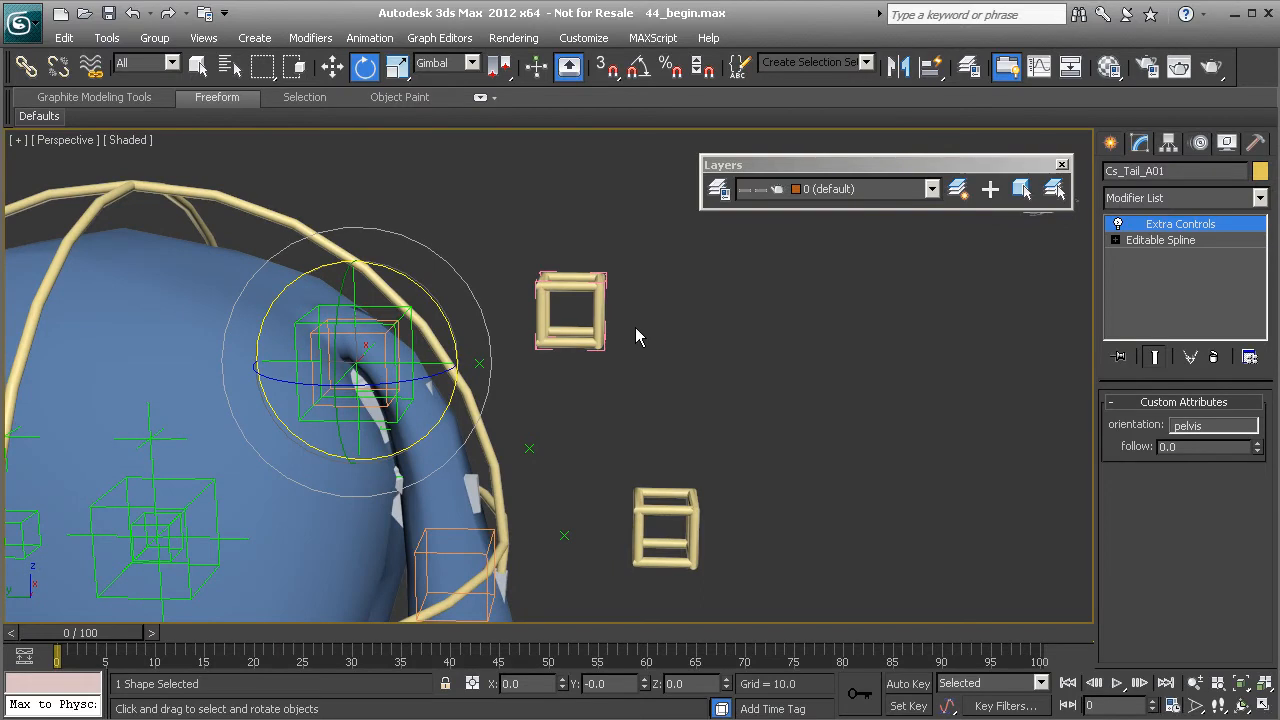
key(ctrl+5)
mouse_move(380, 389)
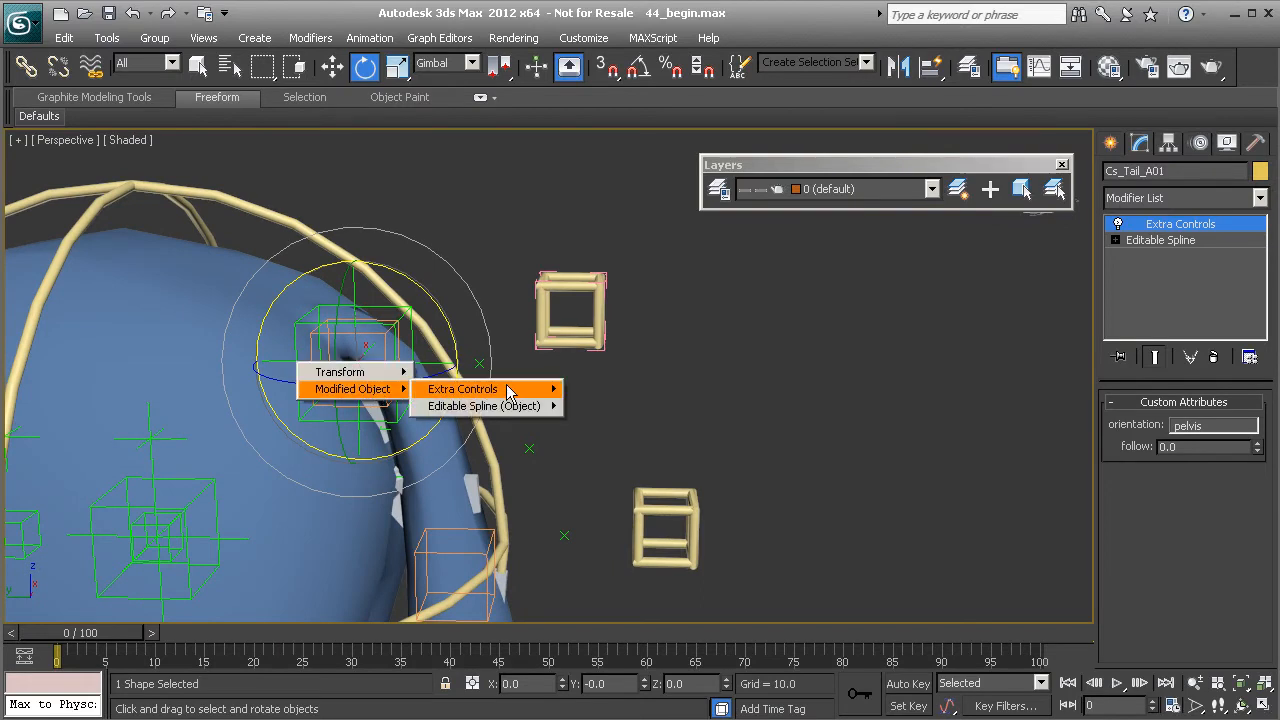
mouse_move(510, 390)
mouse_move(645, 389)
click(720, 390)
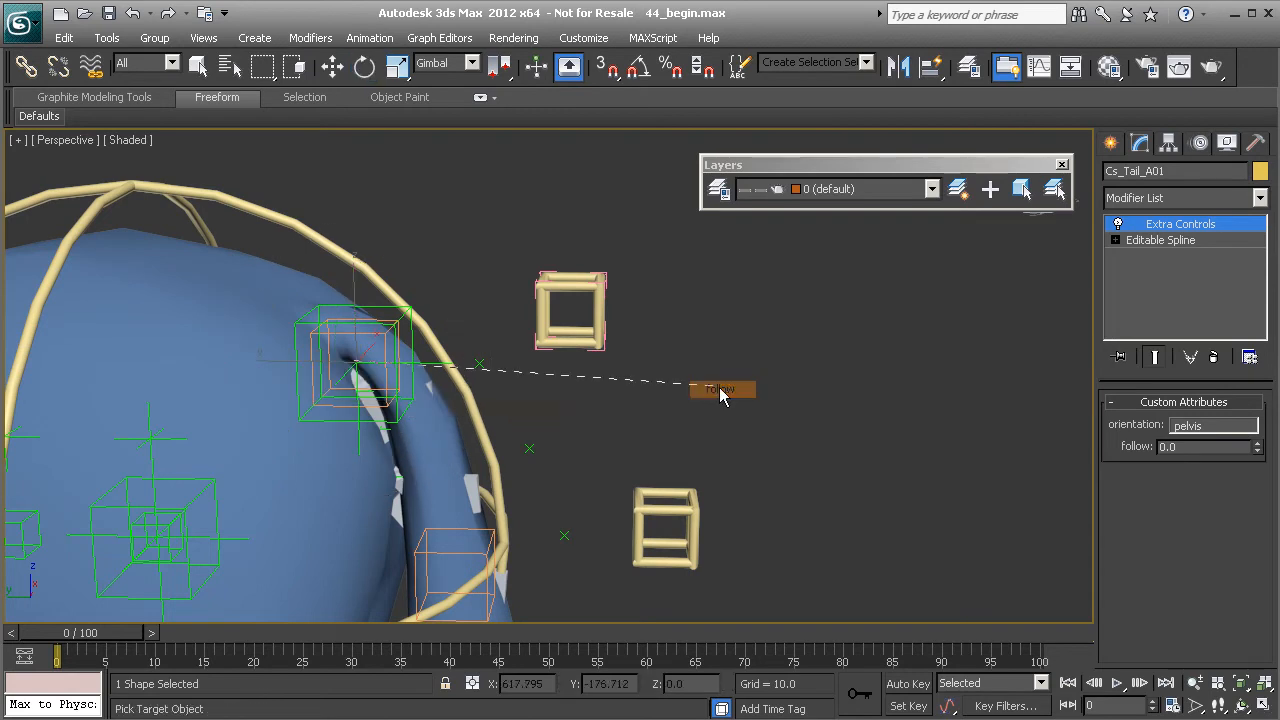
click(601, 350)
mouse_move(615, 366)
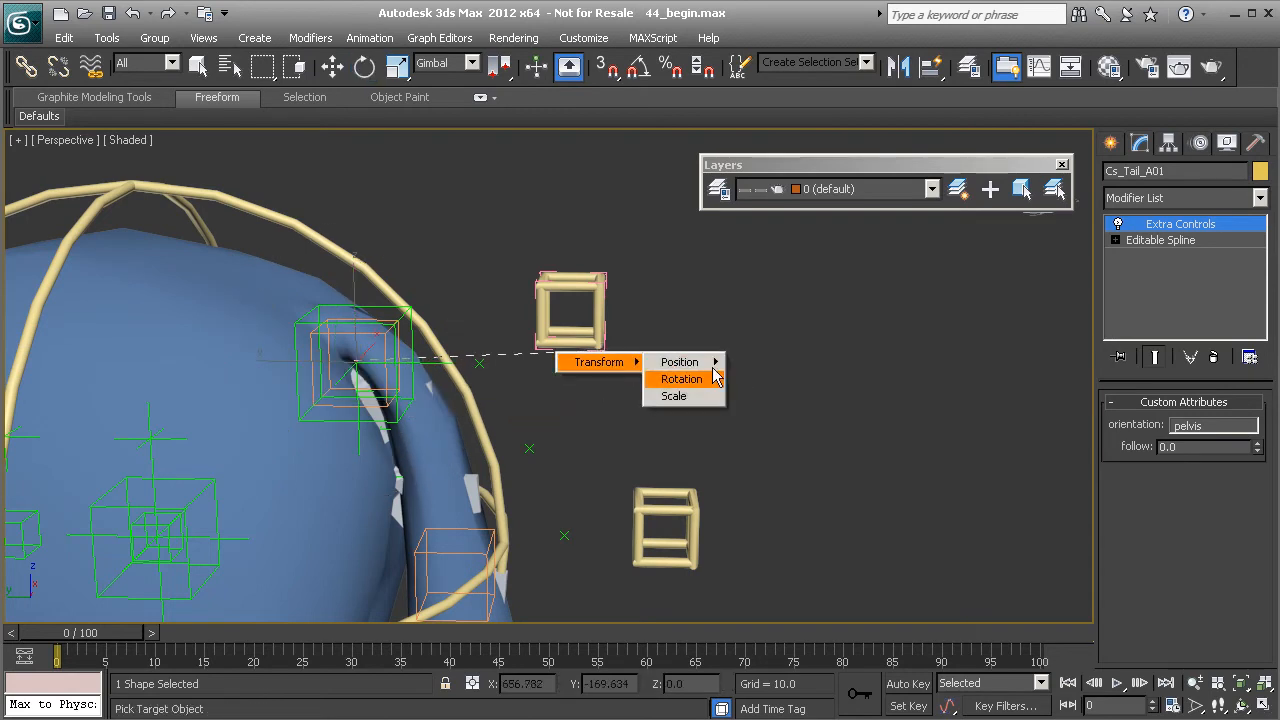
mouse_move(690, 380)
mouse_move(818, 420)
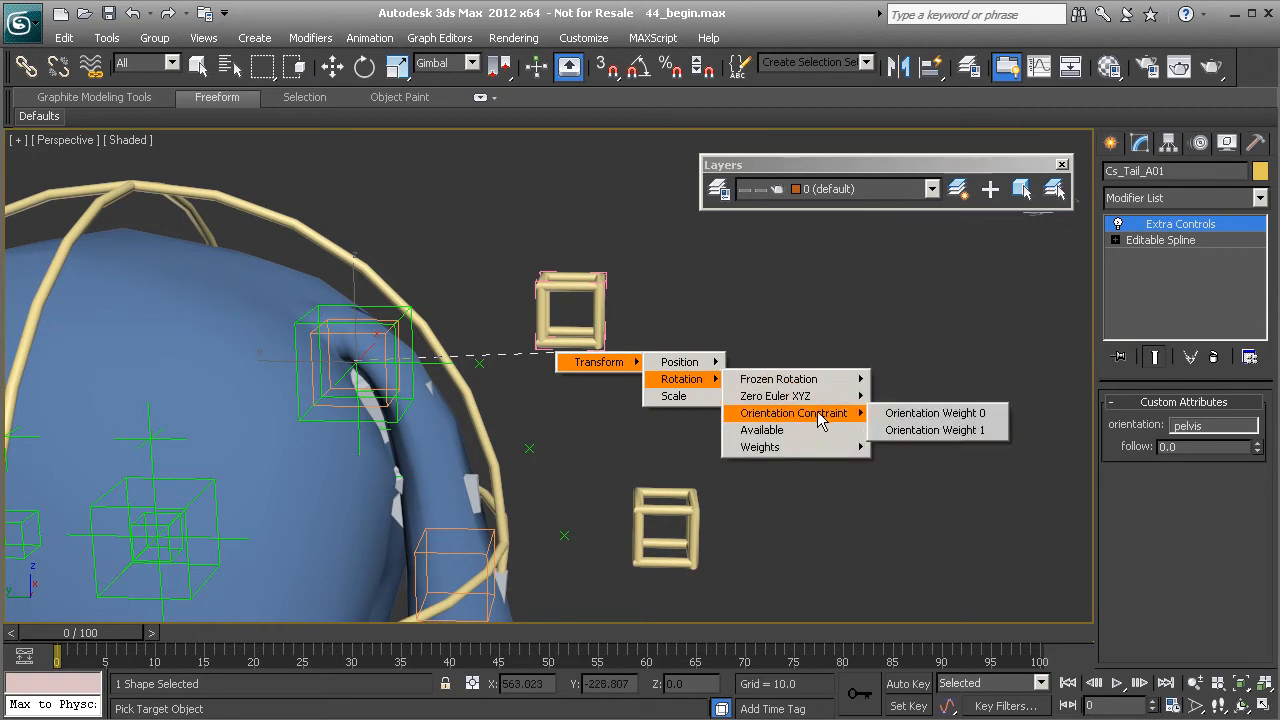
click(941, 415)
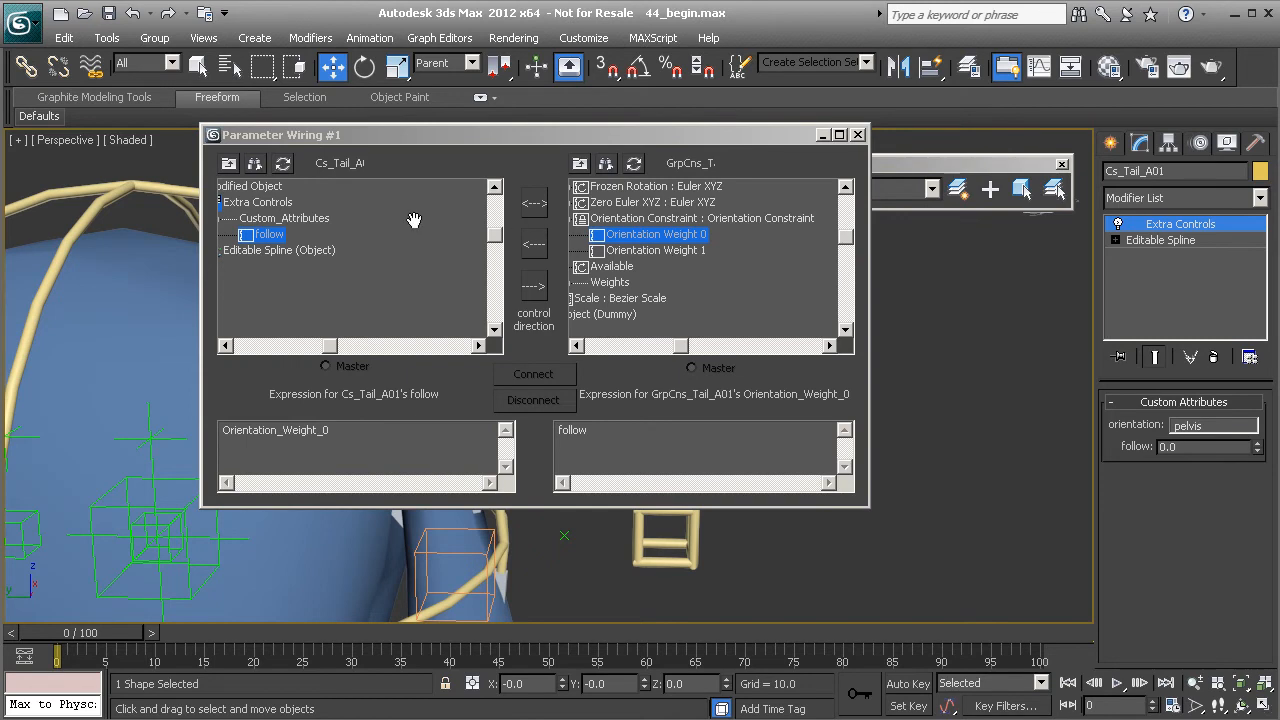
click(534, 286)
click(533, 373)
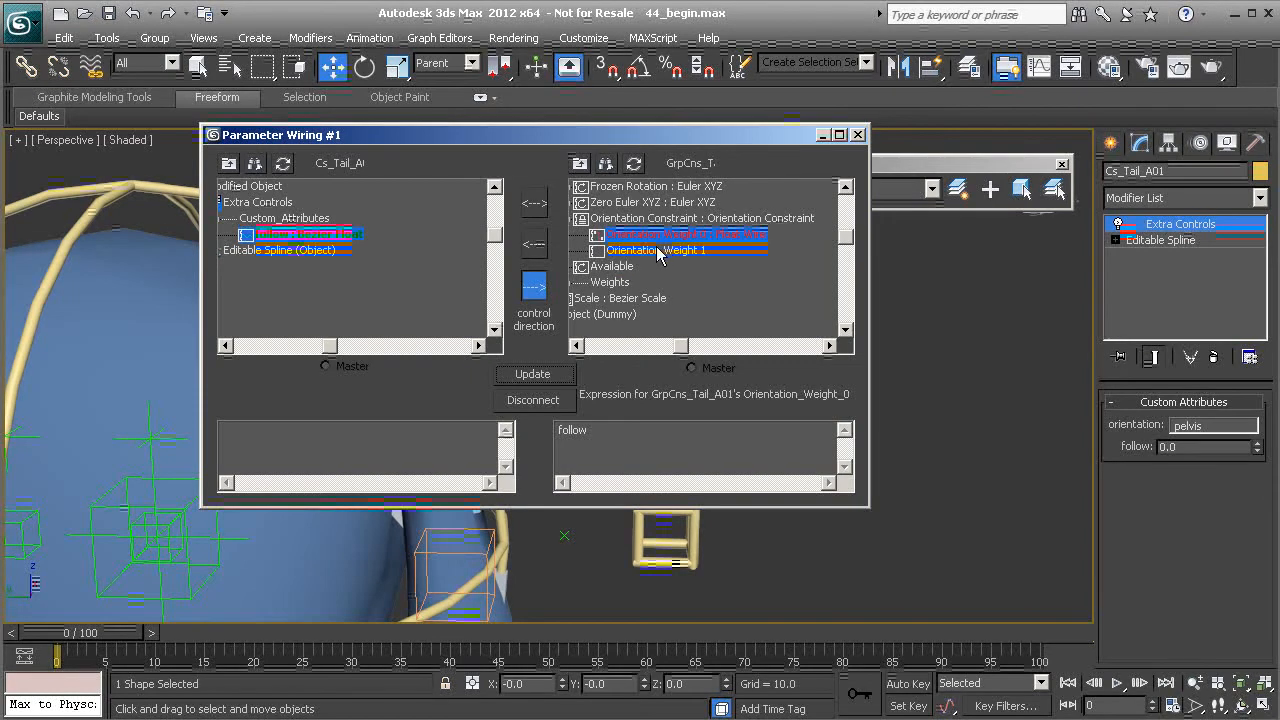
Step: Wire follow one-way to Orientation Weight 1 with the expression Abs(follow-100) and close the wiring dialog
click(657, 251)
click(535, 287)
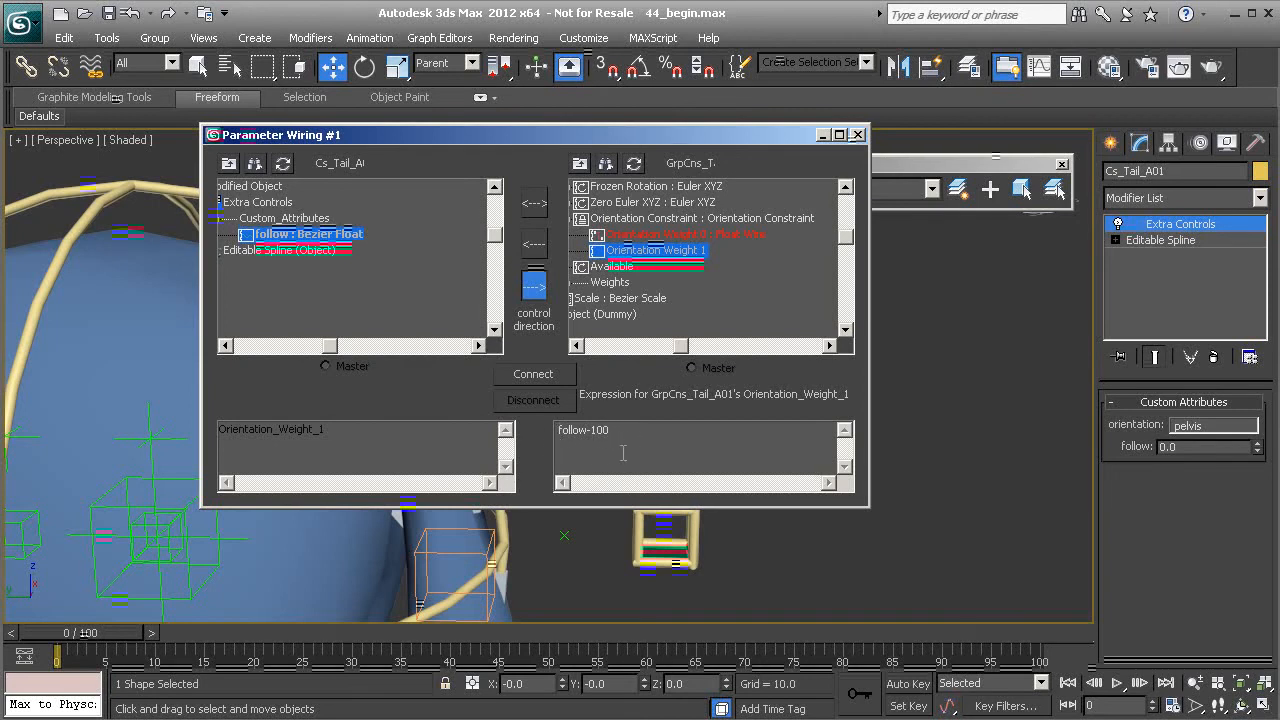
click(562, 430)
text((bs)
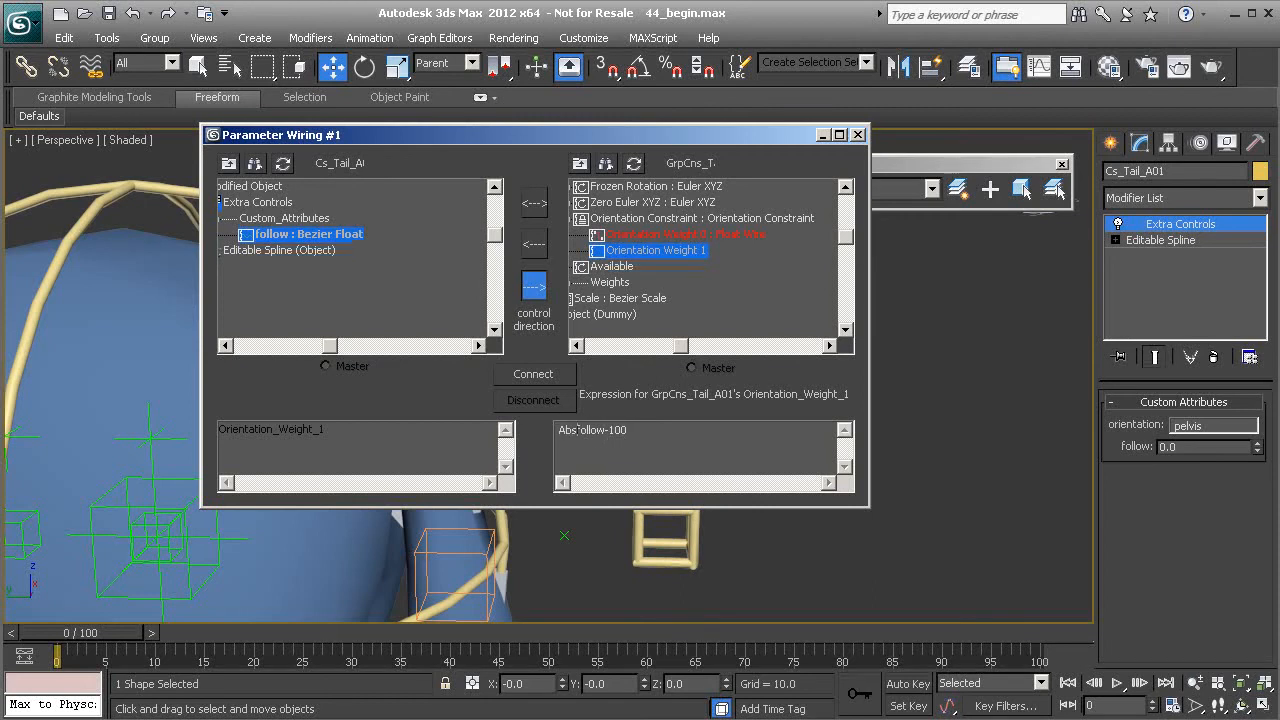
text(()
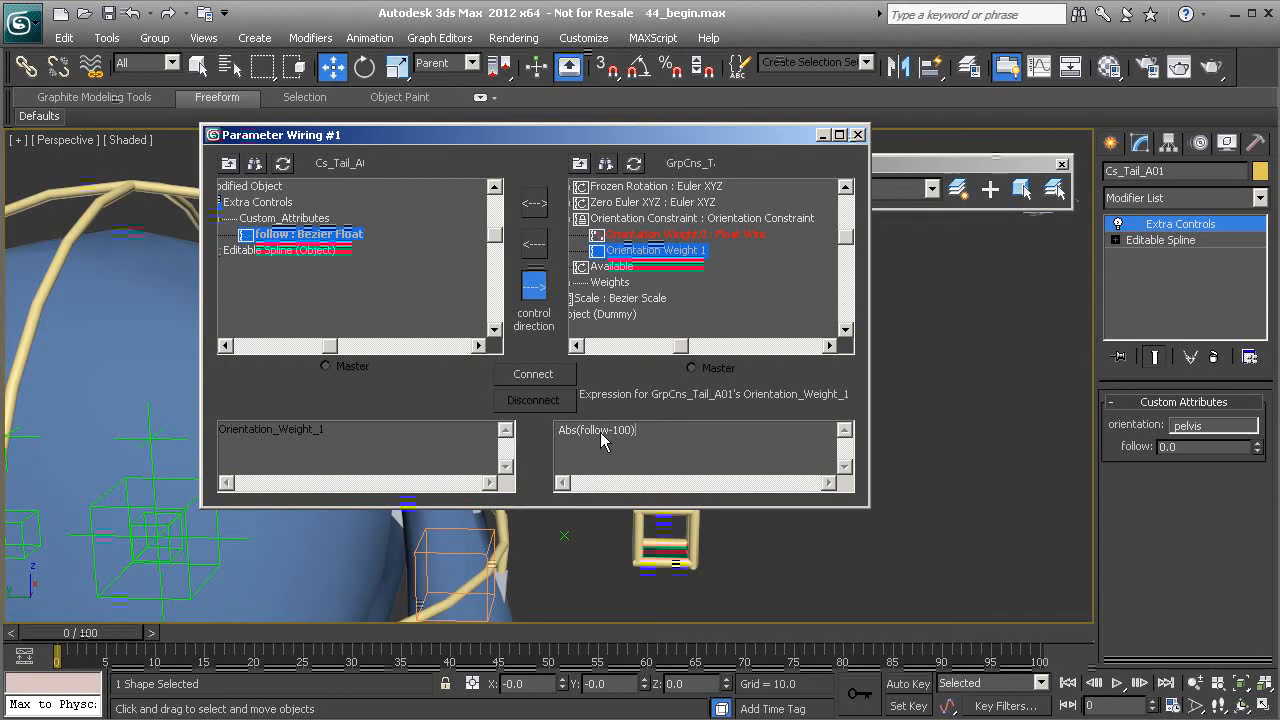
click(533, 374)
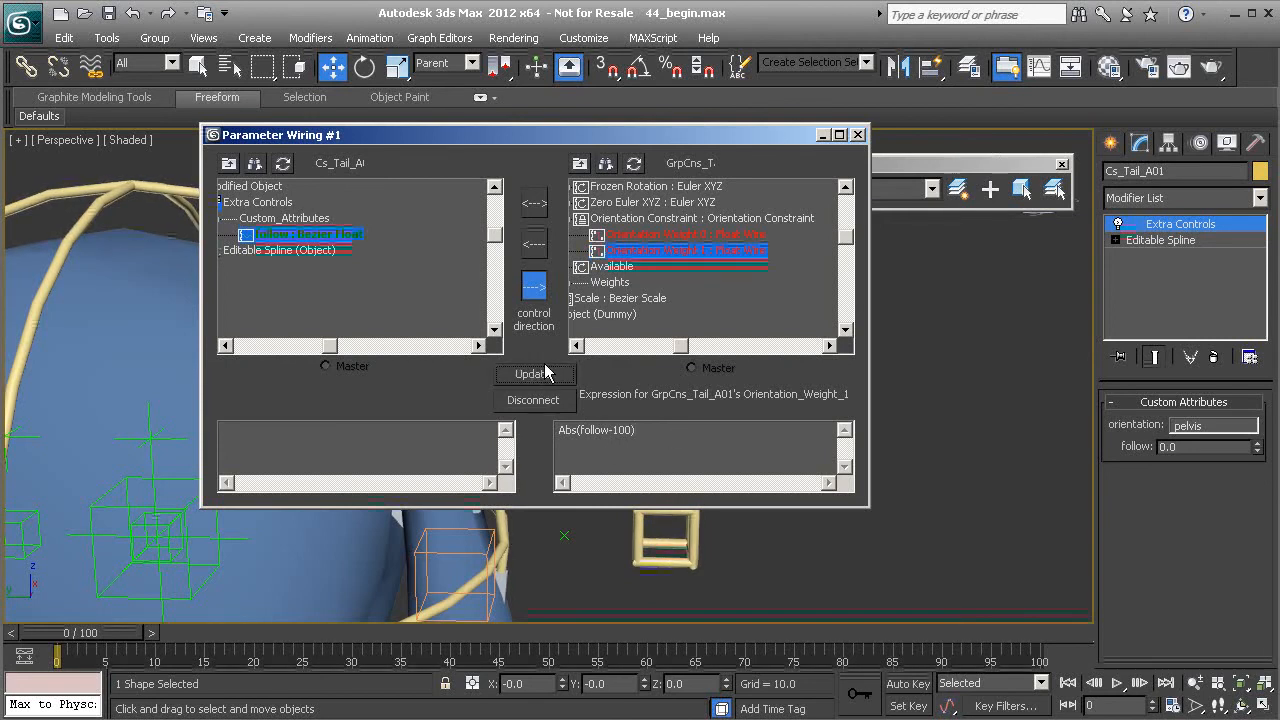
click(857, 134)
Step: Set the follow attribute of the uppermost tail control, Cs_Tail_A01, to 100
alt+middle_drag(705, 389, 534, 266)
click(467, 262)
key(e)
alt+middle_drag(537, 344, 694, 394)
click(652, 350)
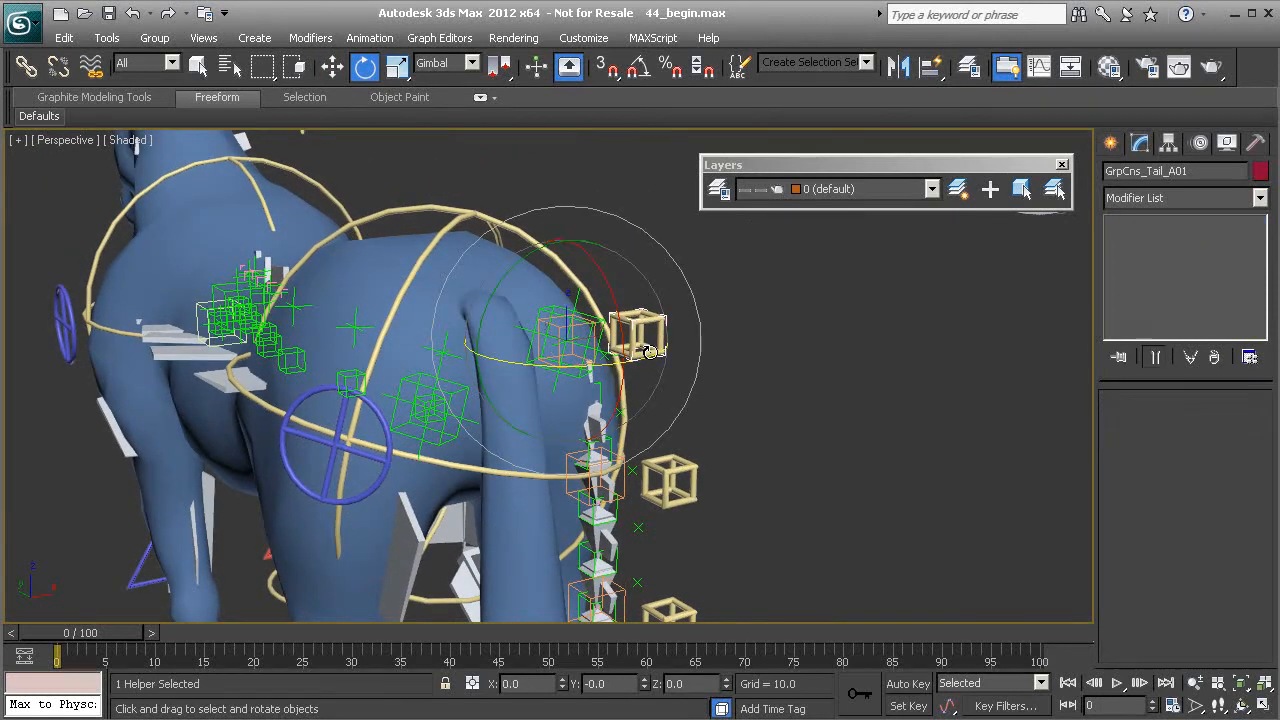
click(650, 352)
drag(1259, 449, 1259, 385)
alt+middle_drag(788, 531, 605, 510)
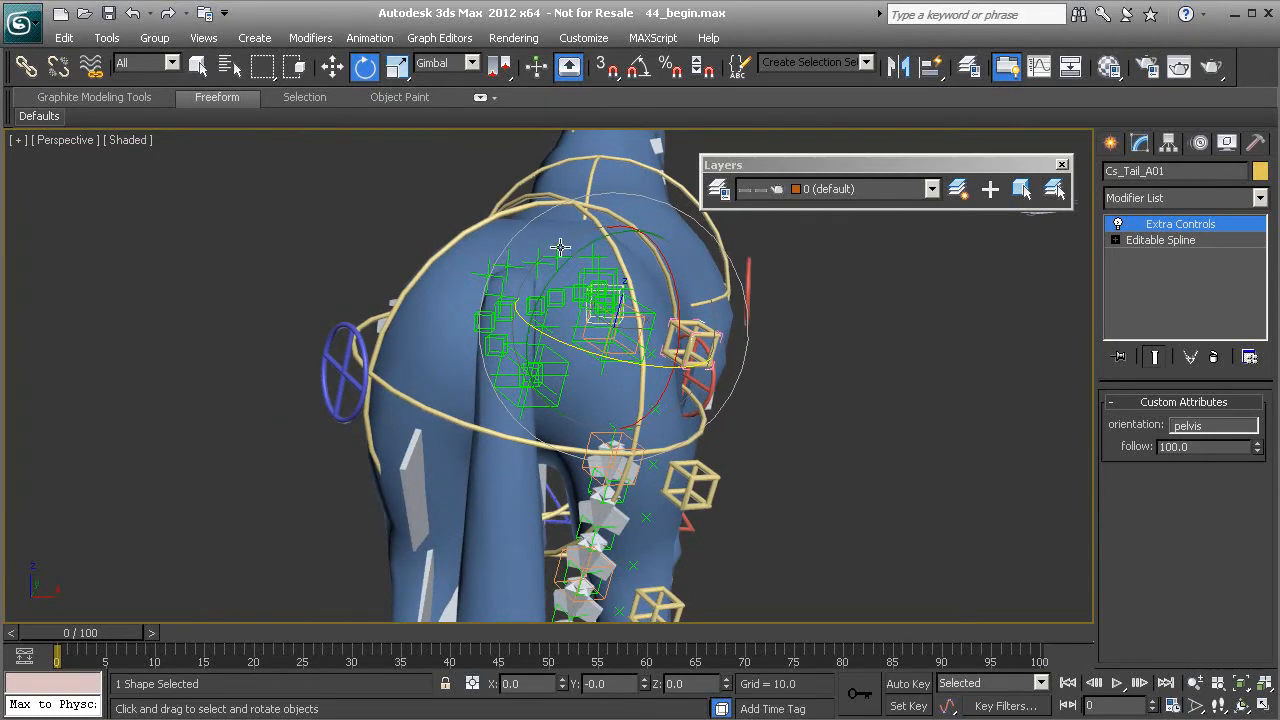
Step: Rotate Cs_Pelvis01 freely to test the tail's orientation and reset the control with Transform To Zero
click(490, 215)
alt+middle_drag(490, 215, 534, 351)
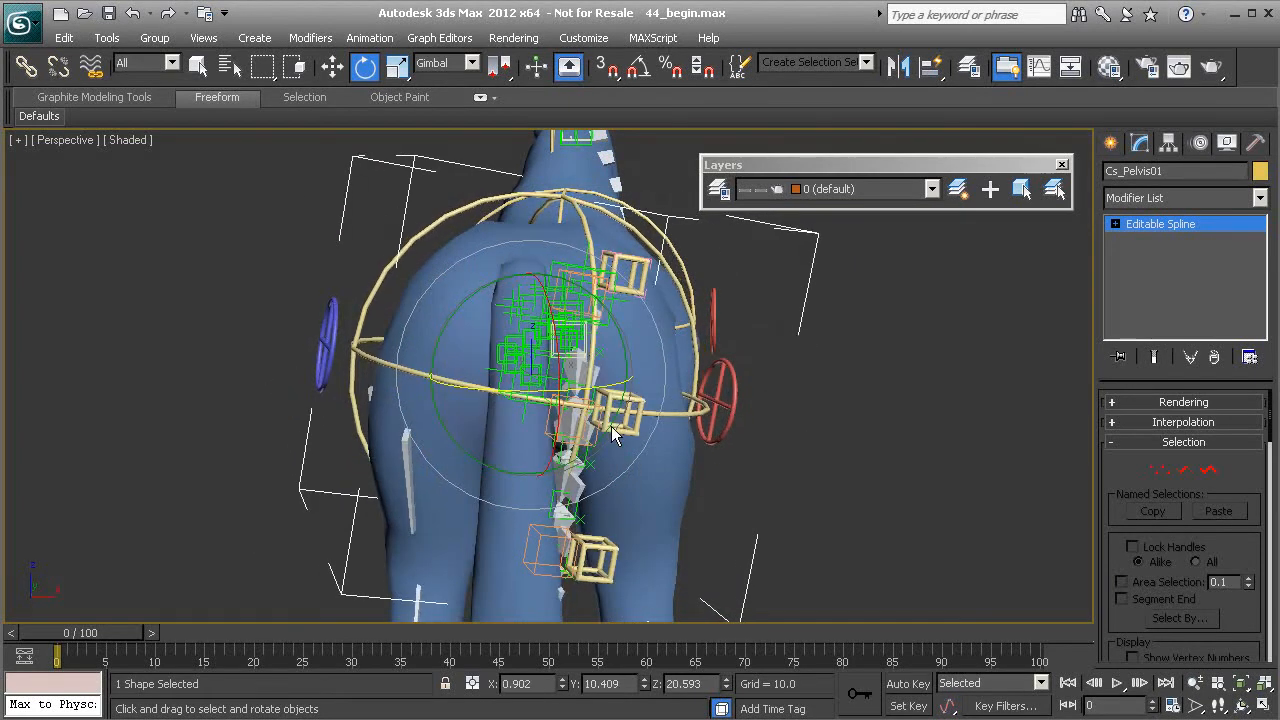
right_click(853, 430)
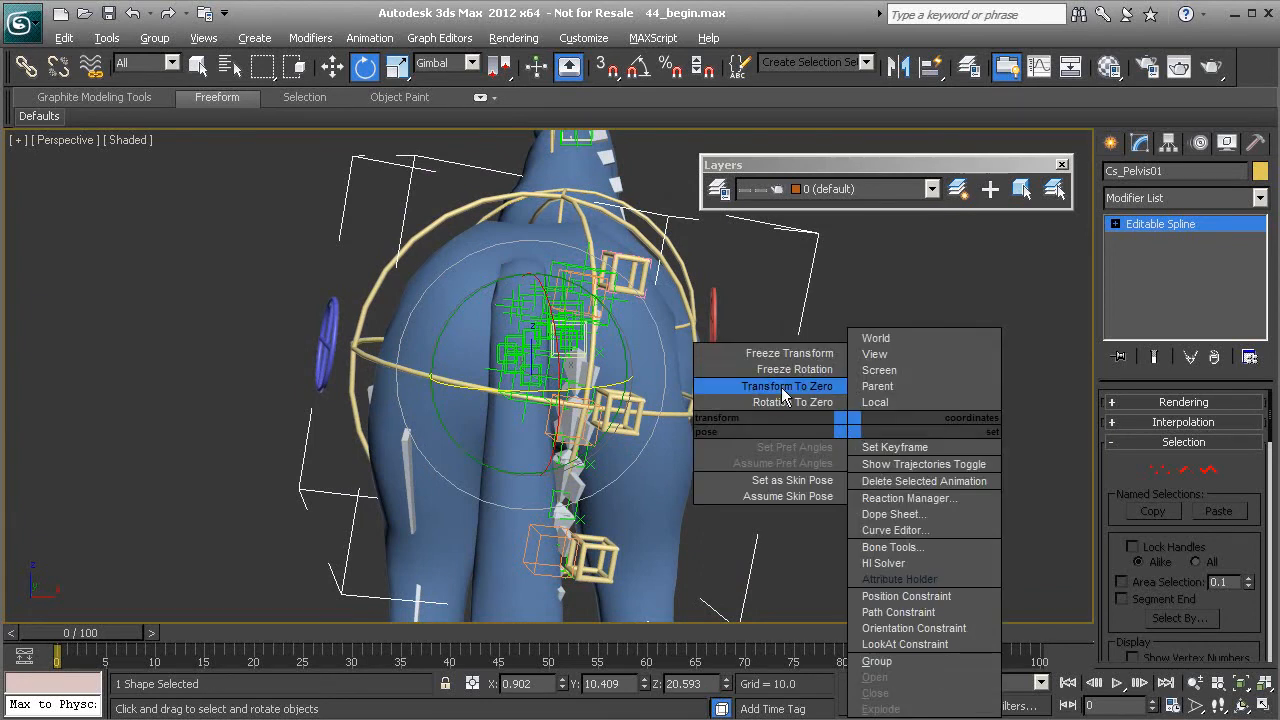
click(783, 386)
Step: Reset the follow attribute of Cs_Tail_A01 to its minimum value
mouse_move(783, 400)
alt+middle_down()
mouse_move(720, 437)
mouse_move(755, 468)
mouse_move(763, 400)
alt+middle_up()
scroll(755, 470, up, 3)
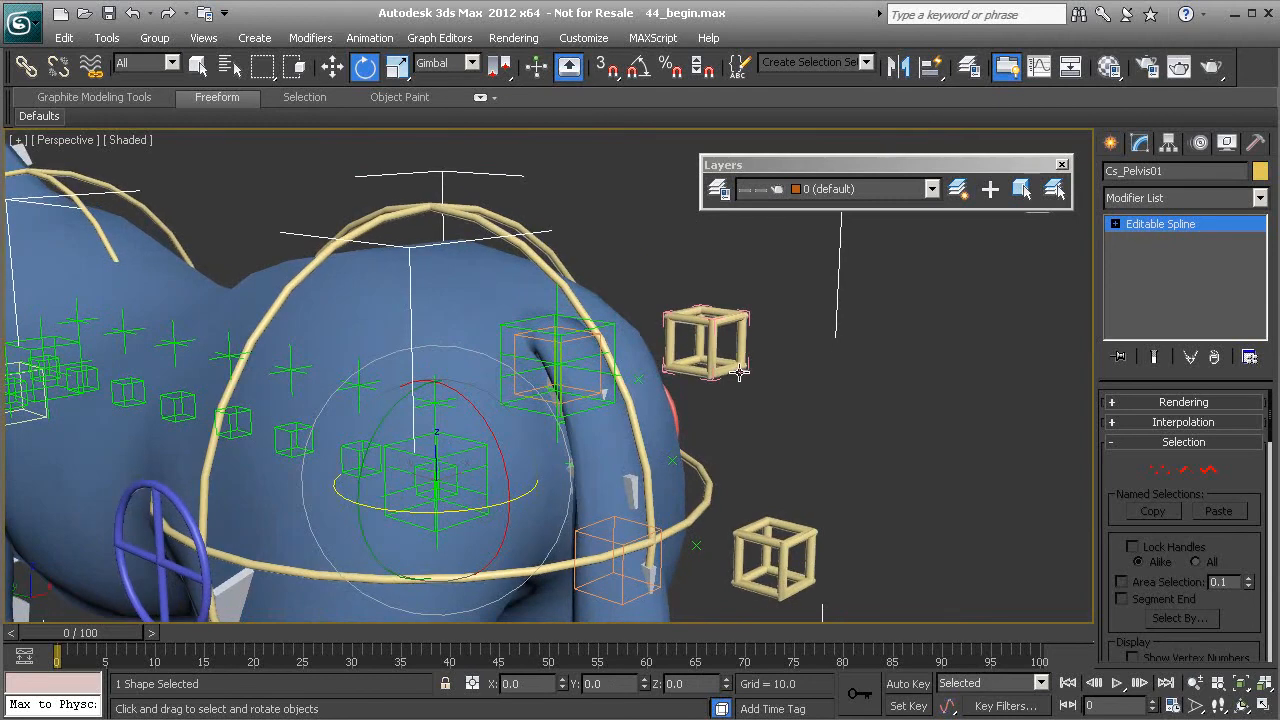
click(730, 367)
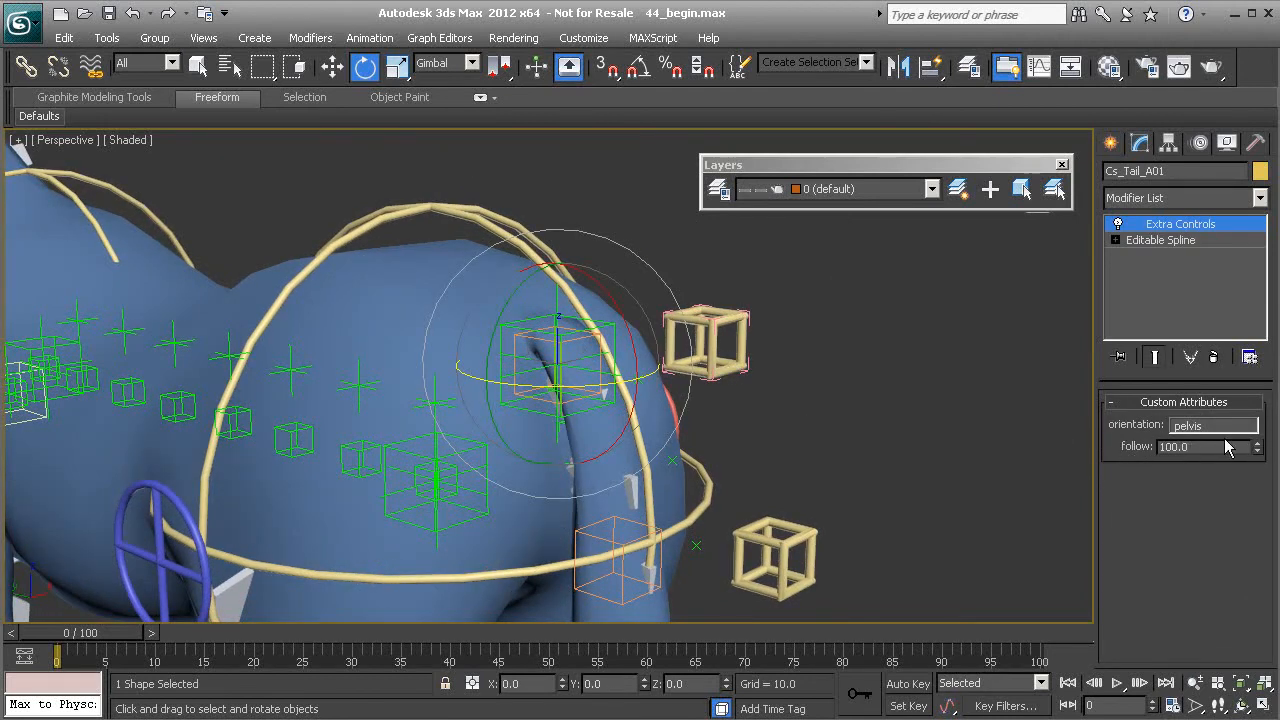
right_click(1258, 455)
Step: Rotate the global control Cs_Global01 freely to test how the tail follows and reset it with Transform To Zero
scroll(713, 358, down, 3)
scroll(734, 494, up, 2)
scroll(680, 535, down, 3)
click(692, 528)
alt+middle_drag(521, 486, 381, 514)
right_click(779, 448)
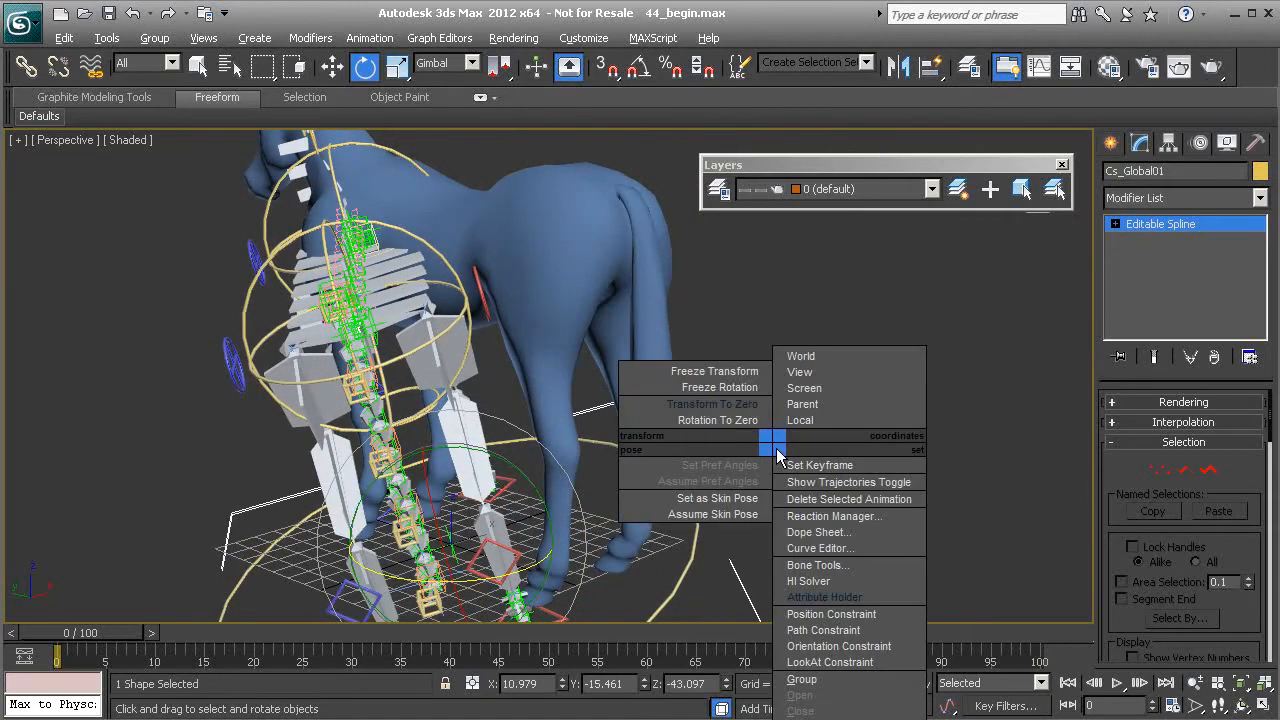
click(714, 404)
alt+middle_drag(611, 372, 550, 425)
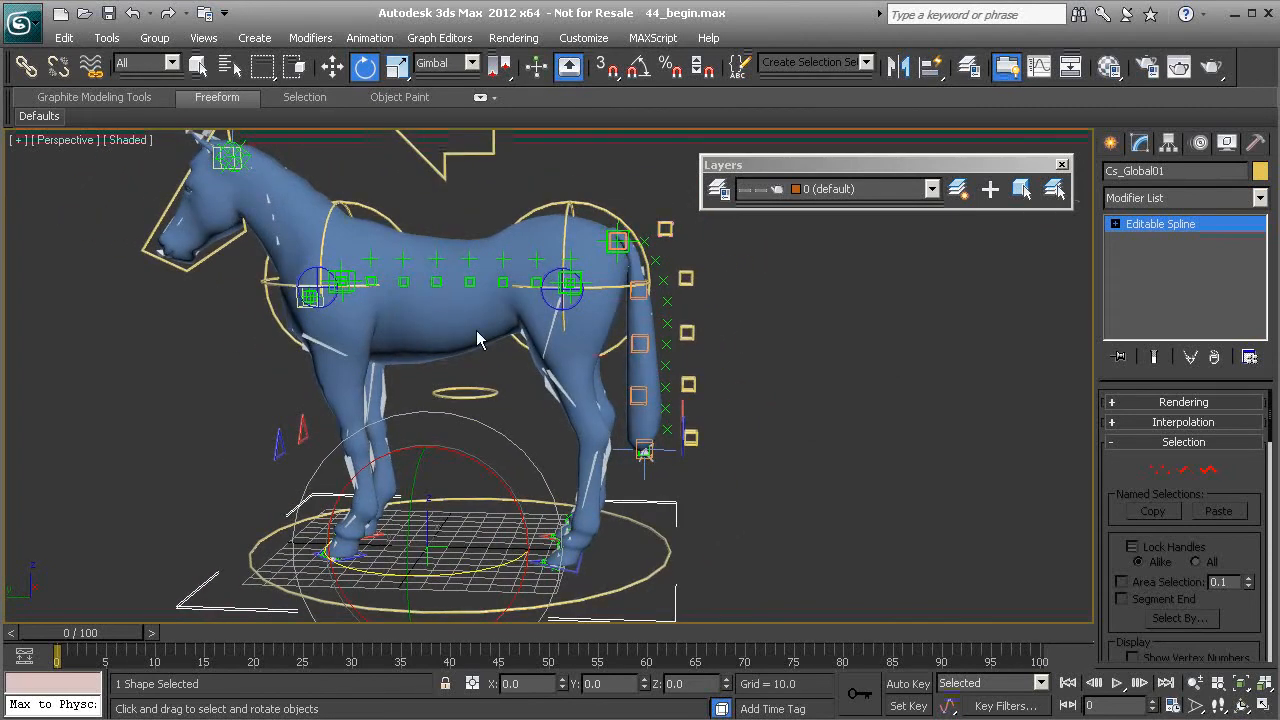
alt+middle_drag(489, 329, 509, 229)
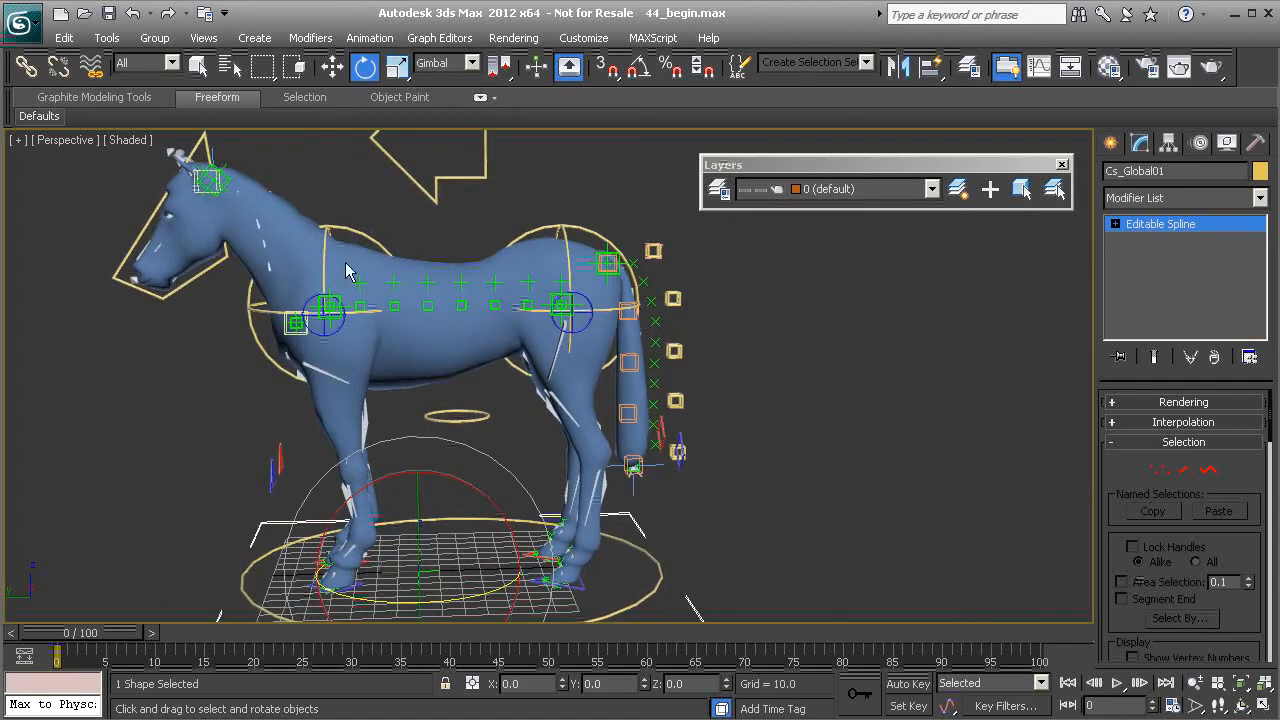
middle_drag(313, 298, 321, 322)
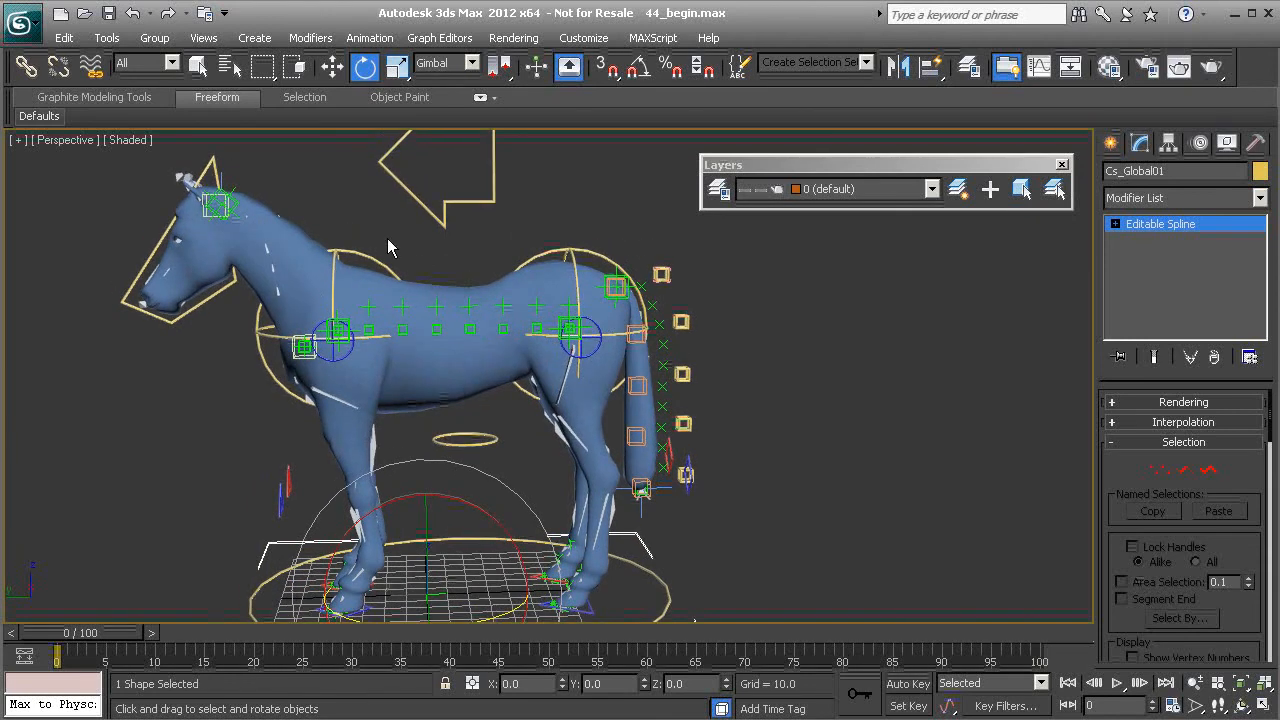